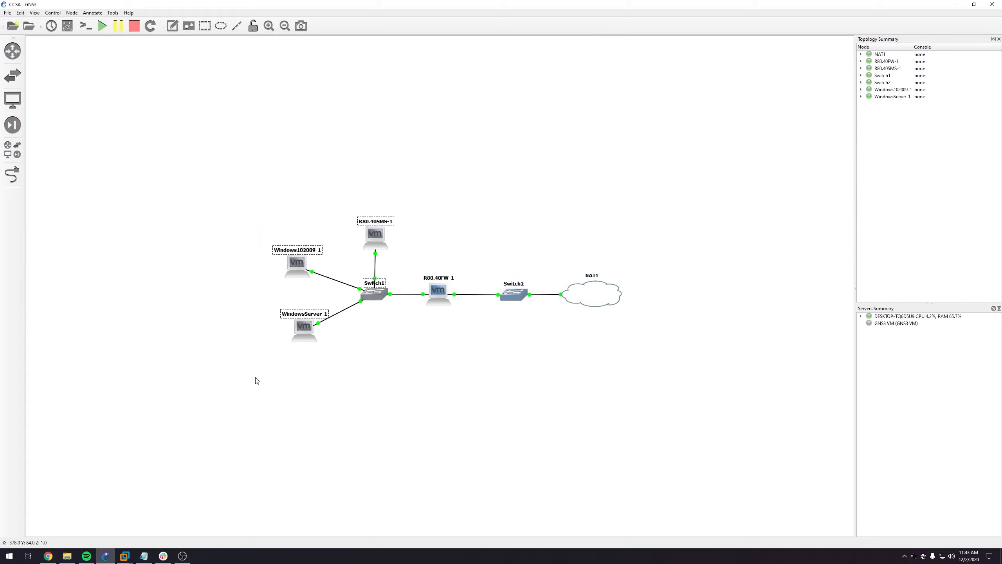
Clear the selection in the GNS3 topology, then switch to VMware Workstation and bring up the Windows Server virtual machine
{"action": "left_click", "coordinate": [357, 369]}
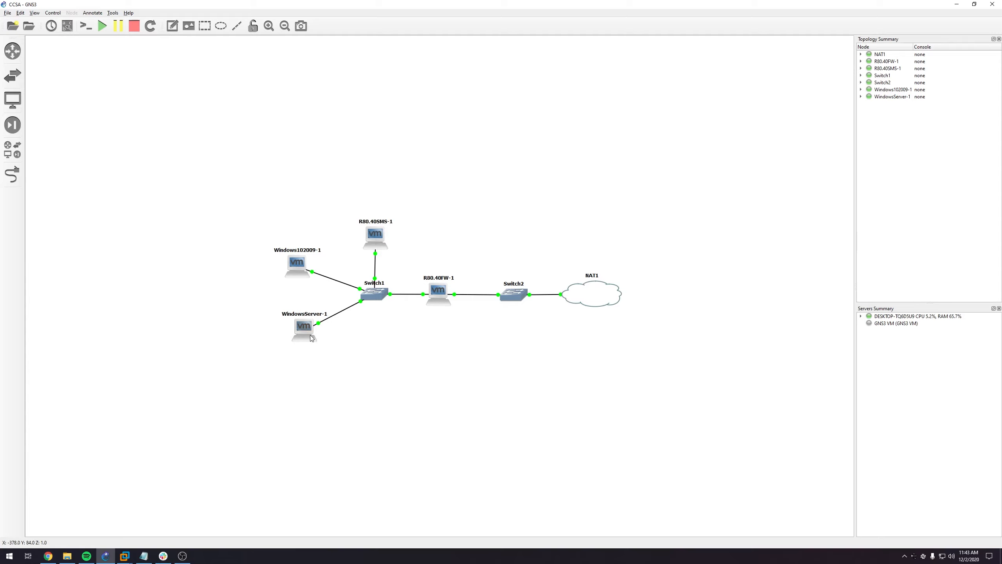
{"action": "mouse_move", "coordinate": [305, 334]}
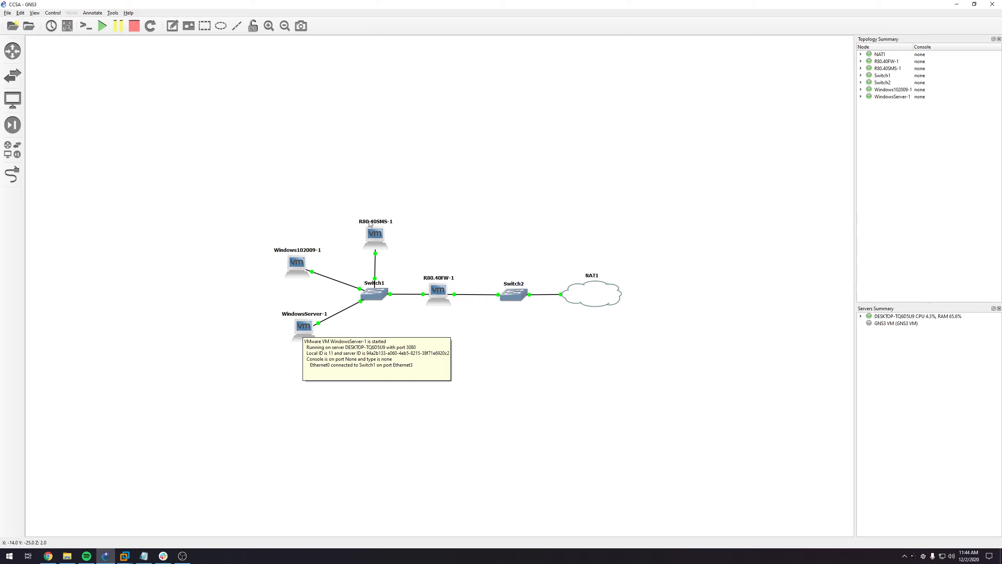
{"action": "left_click", "coordinate": [957, 5]}
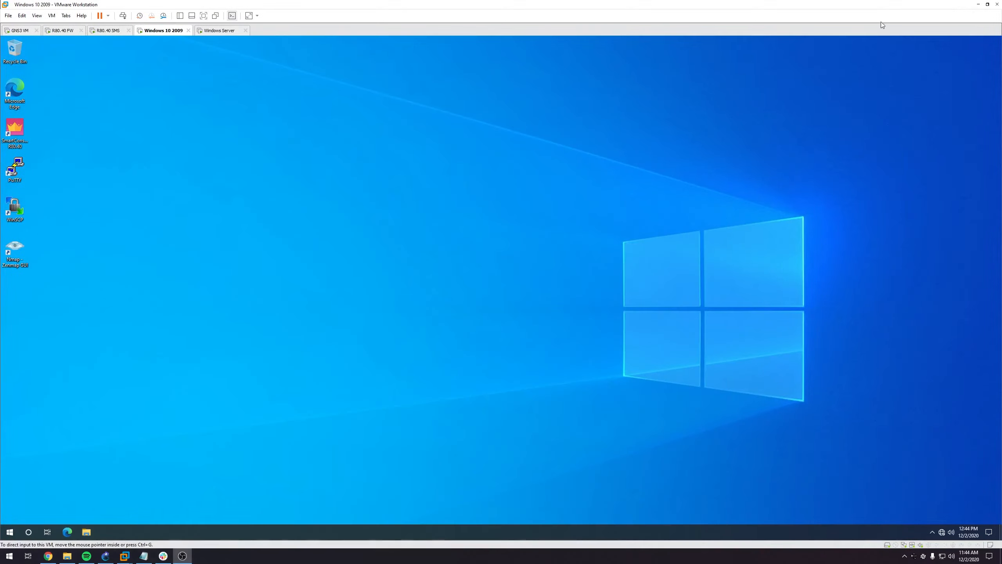
{"action": "left_click", "coordinate": [339, 298]}
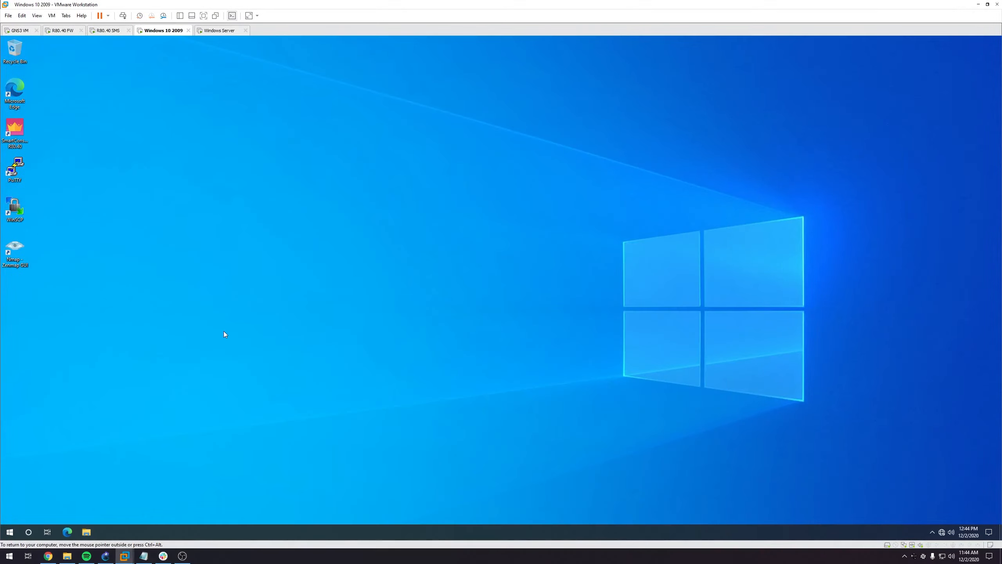
{"action": "left_click", "coordinate": [223, 31]}
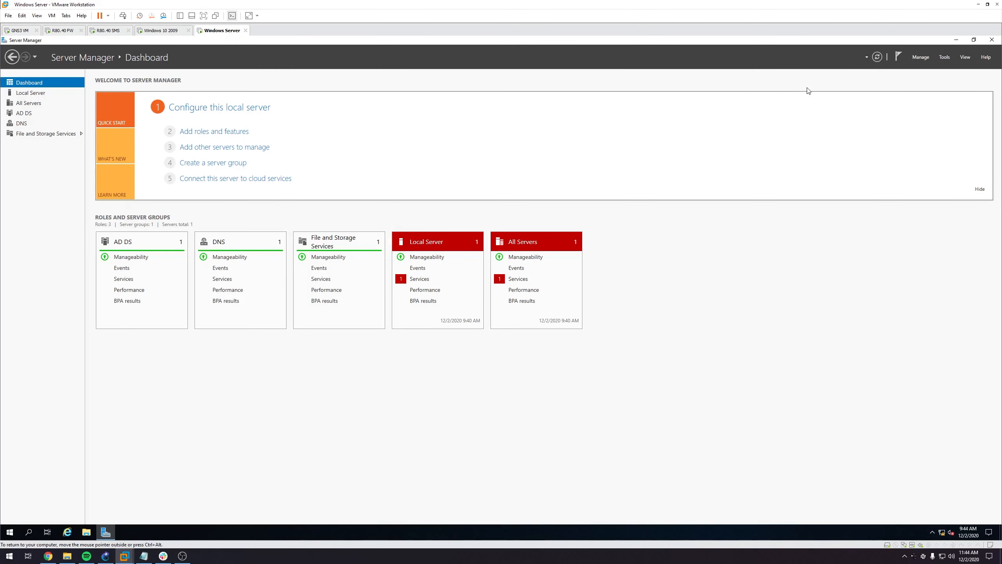
Open Computer Management from Server Manager and list the server's shares under Shared Folders
{"action": "left_click", "coordinate": [944, 57]}
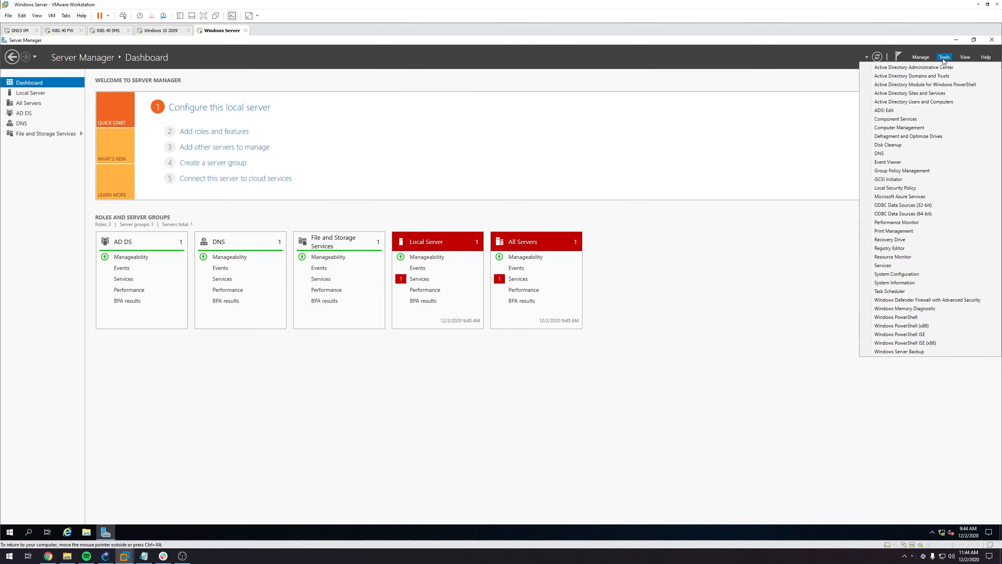
{"action": "left_click", "coordinate": [898, 128]}
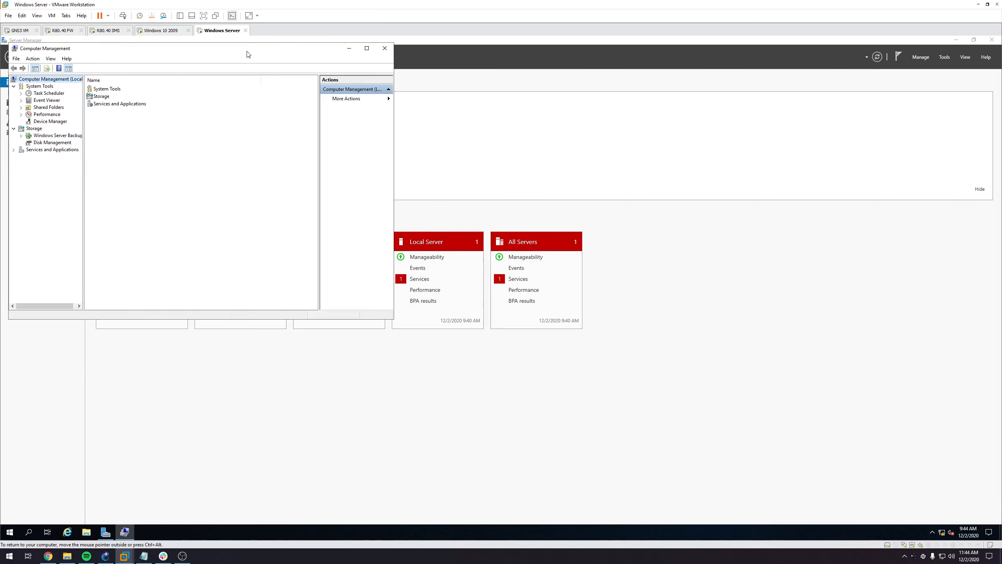
{"action": "left_click_drag", "start_coordinate": [127, 54], "coordinate": [341, 128]}
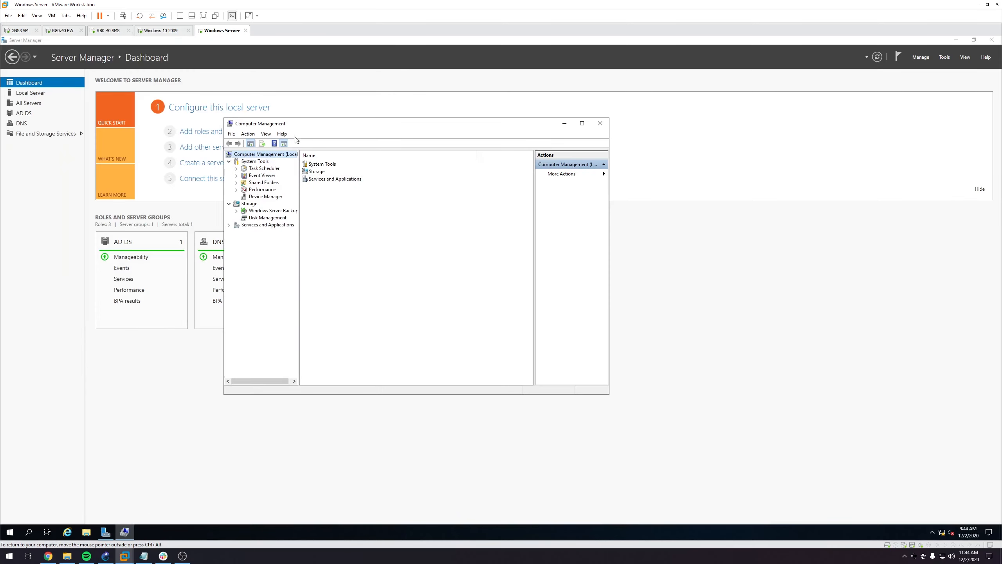
{"action": "double_click", "coordinate": [270, 183]}
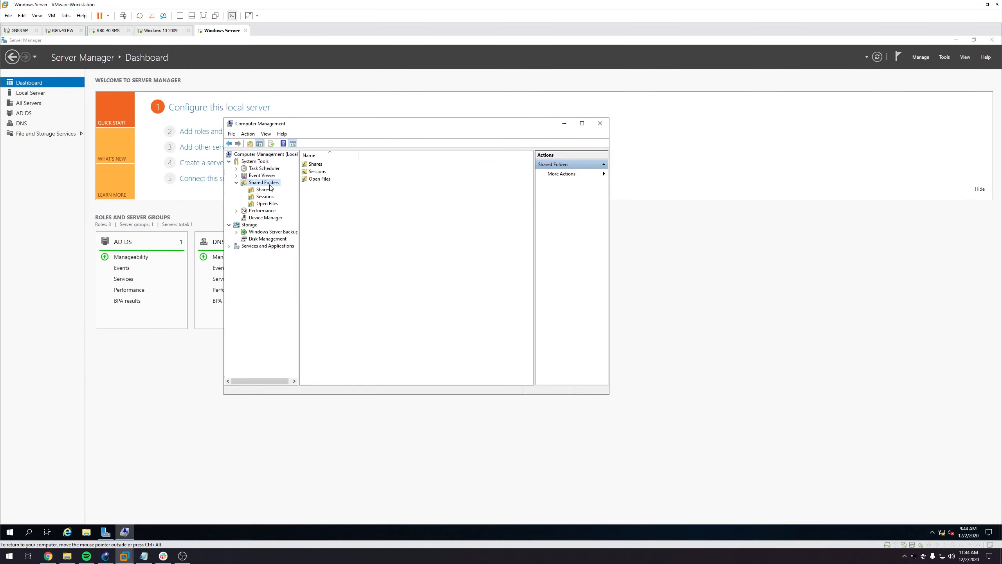
{"action": "double_click", "coordinate": [316, 164]}
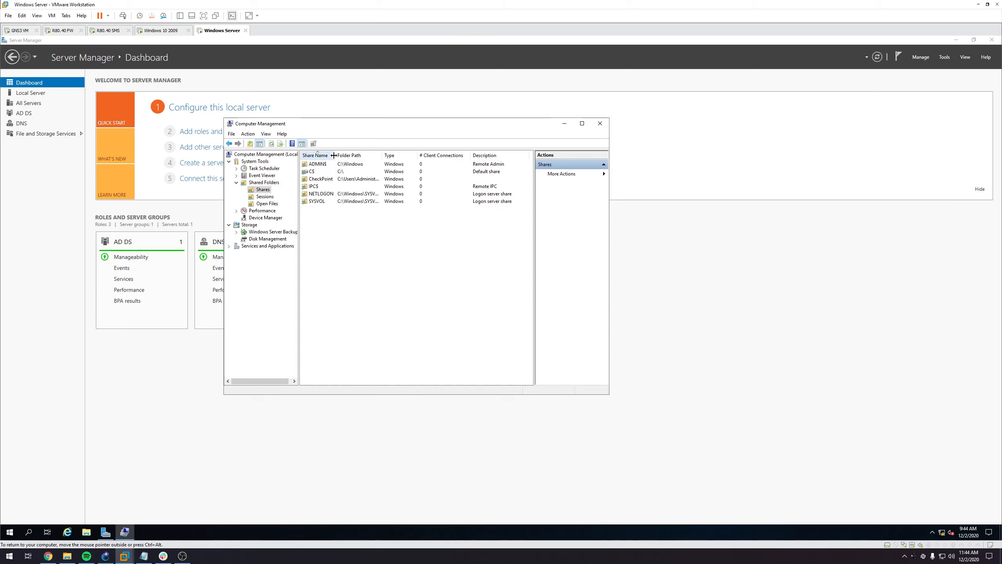
Widen the share list's columns and select the CheckPoint share to read its full folder path
{"action": "left_click_drag", "start_coordinate": [335, 155], "coordinate": [444, 155]}
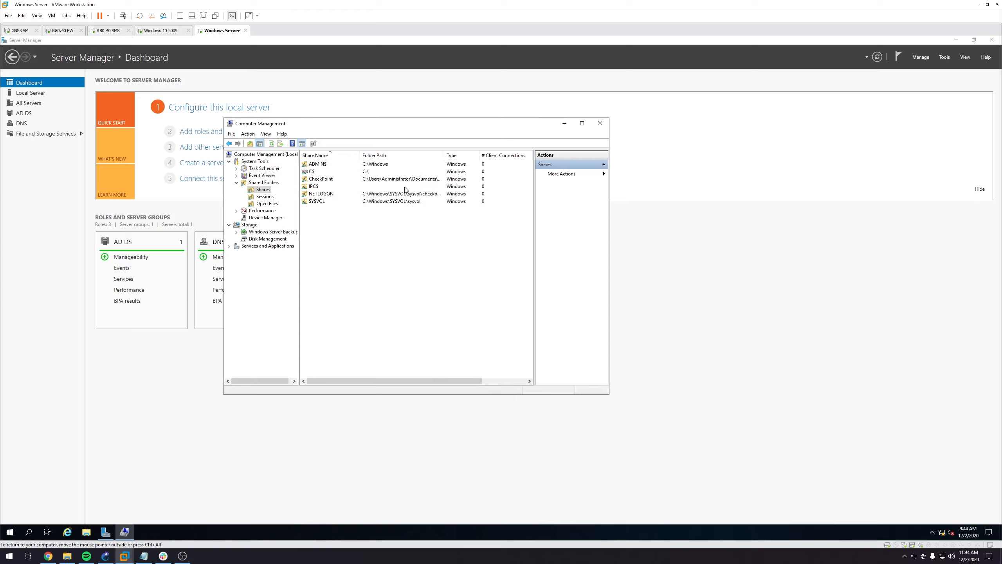
{"action": "left_click_drag", "start_coordinate": [445, 155], "coordinate": [474, 154]}
{"action": "left_click", "coordinate": [445, 180]}
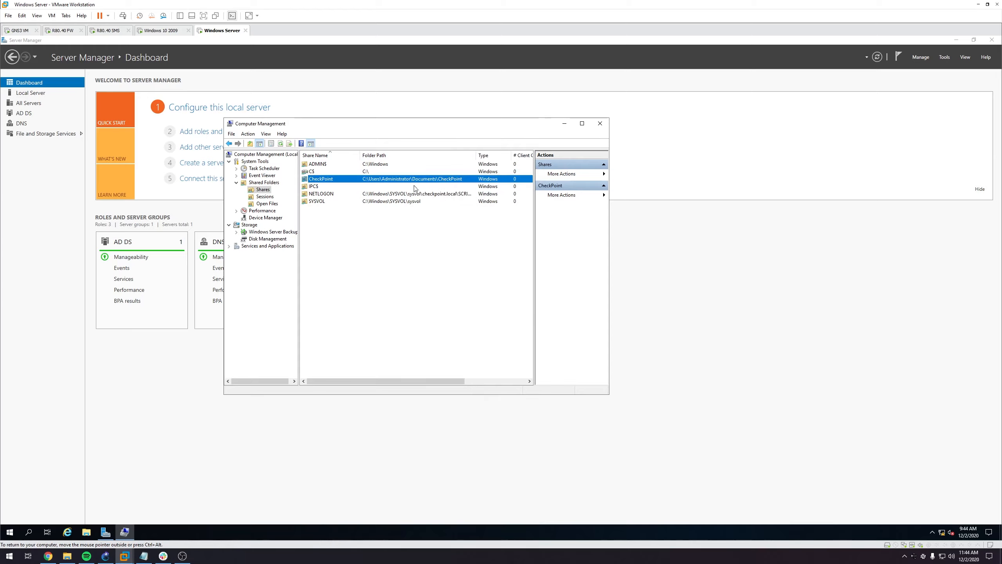
Browse to the CheckPoint folder inside Documents in the server's File Explorer
{"action": "left_click", "coordinate": [86, 532]}
{"action": "left_click", "coordinate": [323, 232]}
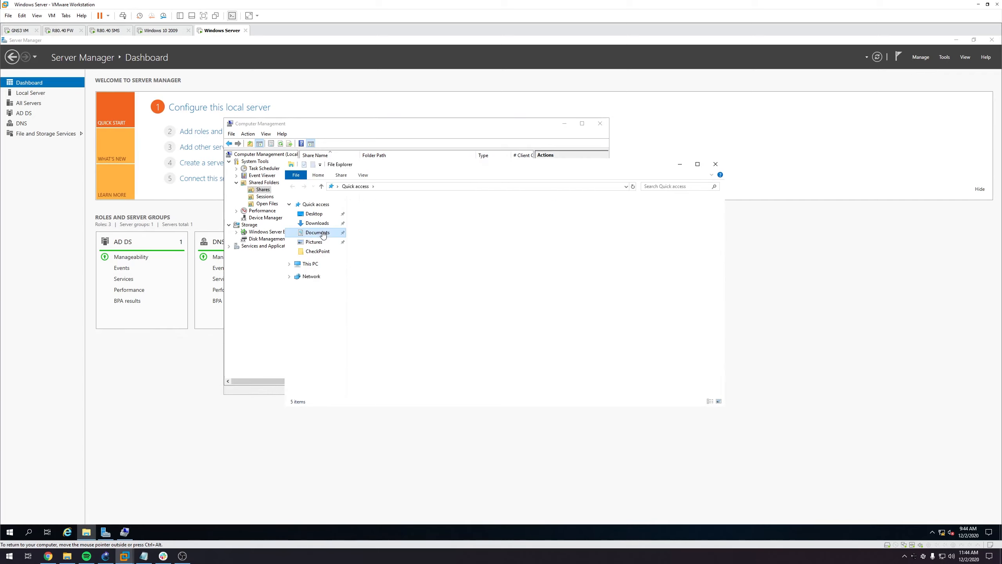
{"action": "double_click", "coordinate": [385, 211]}
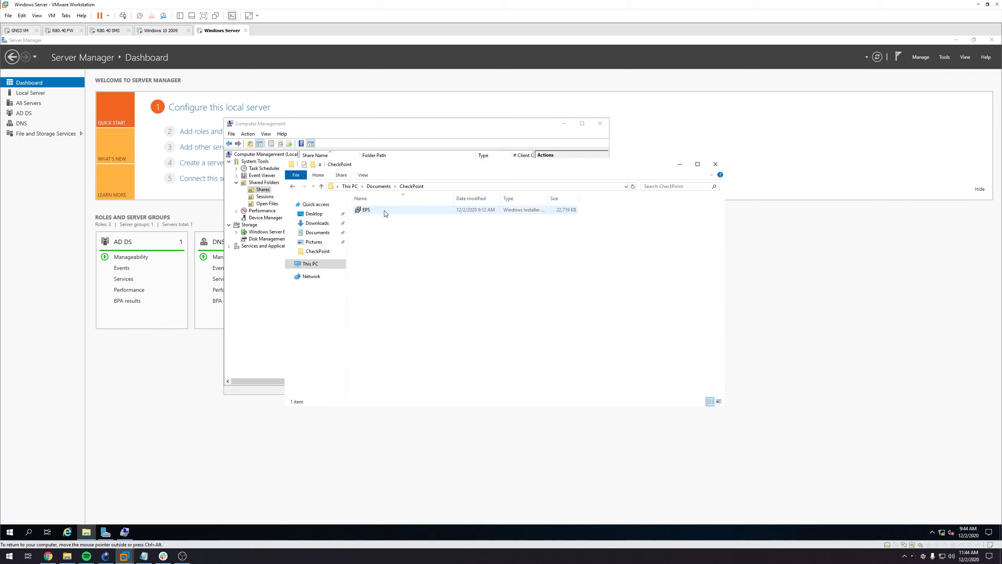
Show file name extensions in the CheckPoint folder and inspect the EPS installer's file details
{"action": "left_click", "coordinate": [363, 175]}
{"action": "left_click", "coordinate": [363, 175]}
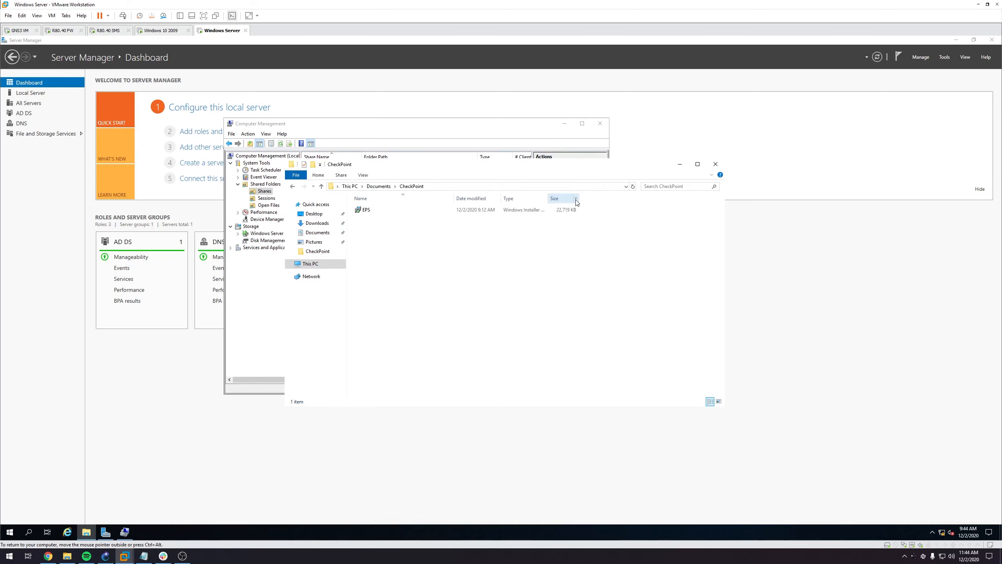
{"action": "left_click", "coordinate": [357, 177]}
{"action": "left_click", "coordinate": [588, 193]}
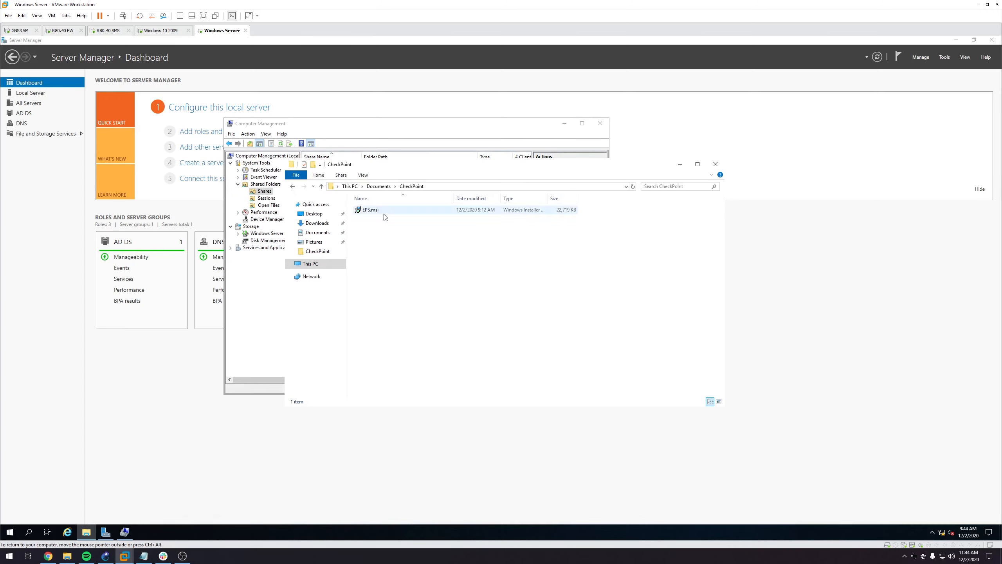
{"action": "left_click", "coordinate": [371, 213]}
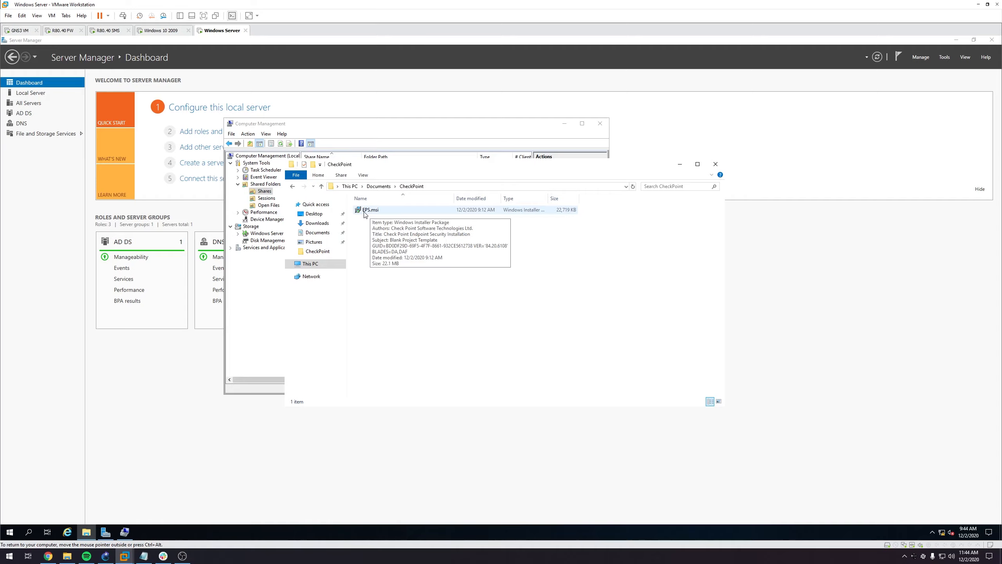
{"action": "left_click", "coordinate": [405, 208]}
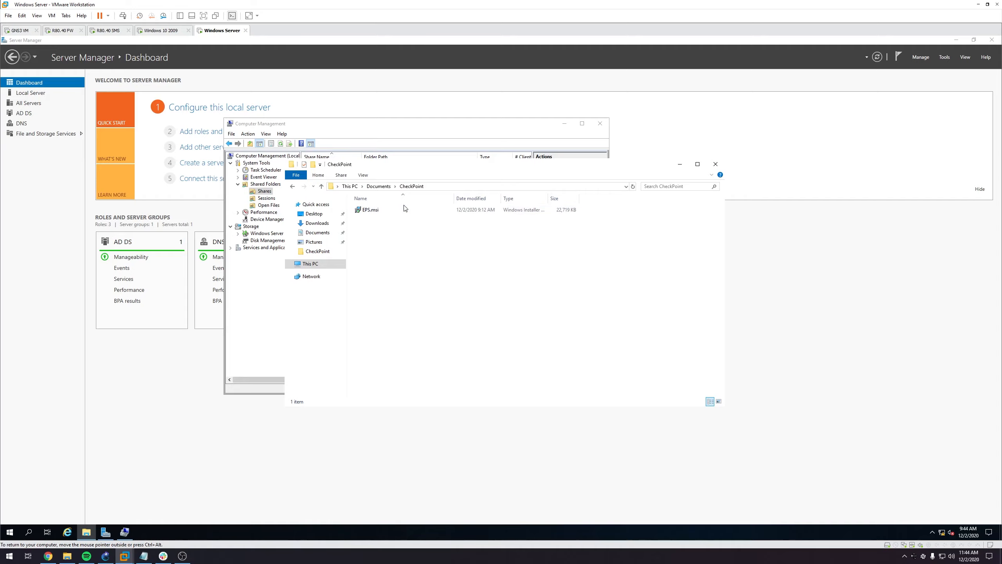
On the Windows 10 2009 virtual machine, open \\WIN-73BVK5H0U1Q\CheckPoint in File Explorer and show file name extensions
{"action": "left_click", "coordinate": [158, 33]}
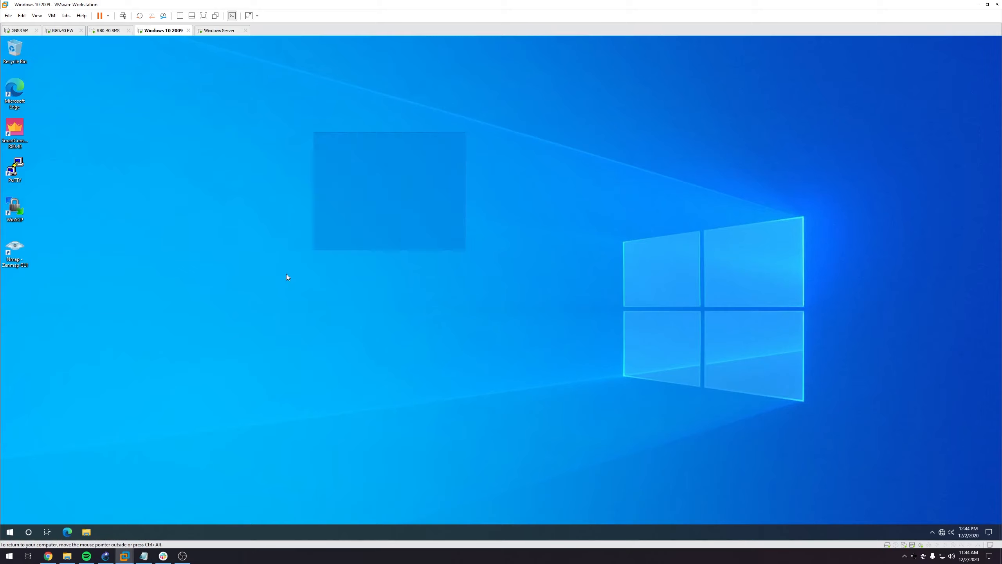
{"action": "left_click", "coordinate": [86, 532]}
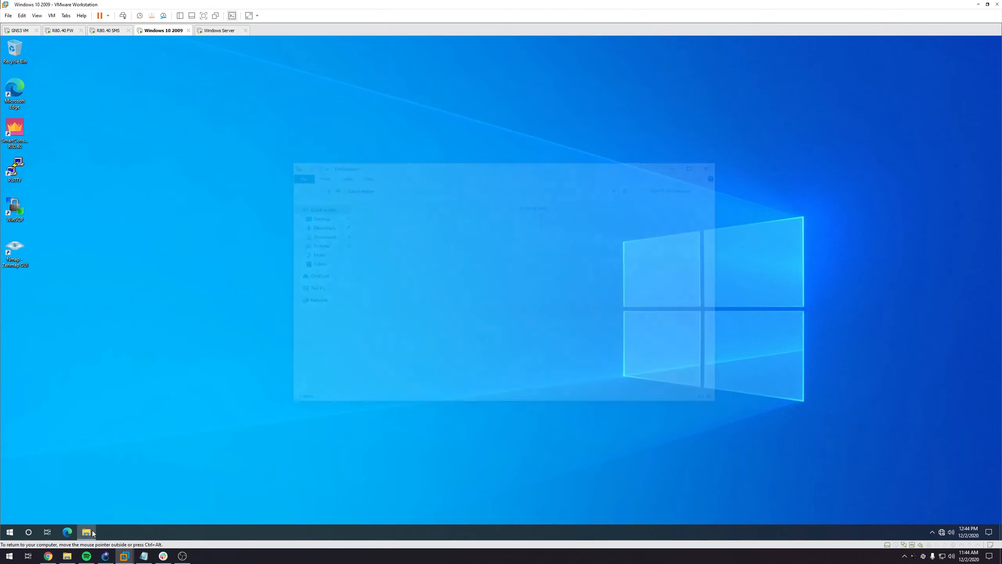
{"action": "key", "text": "alt+d"}
{"action": "type", "text": "\\\\WIN-73BVK5H0U1Q\\CheckPoint"}
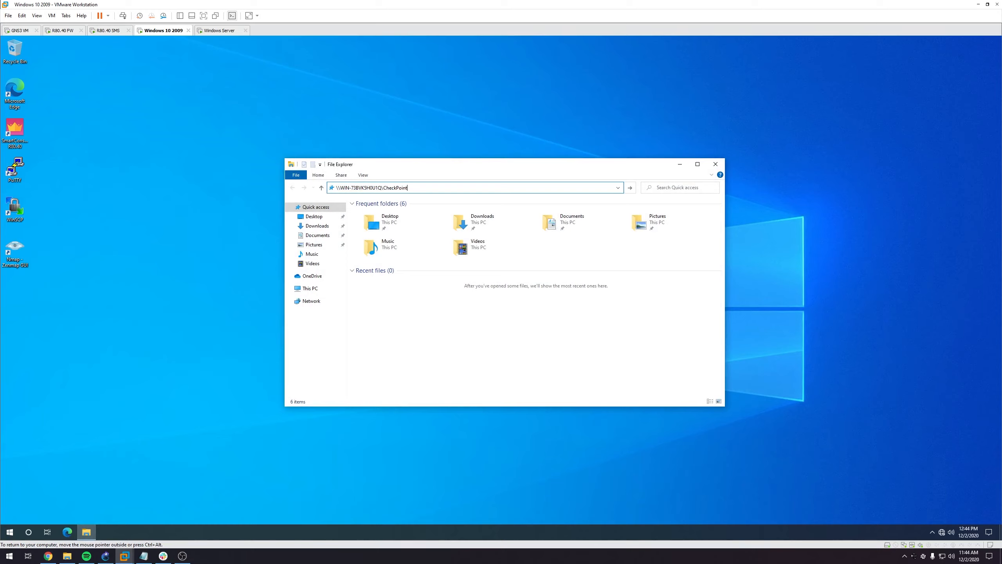
{"action": "key", "text": "Return"}
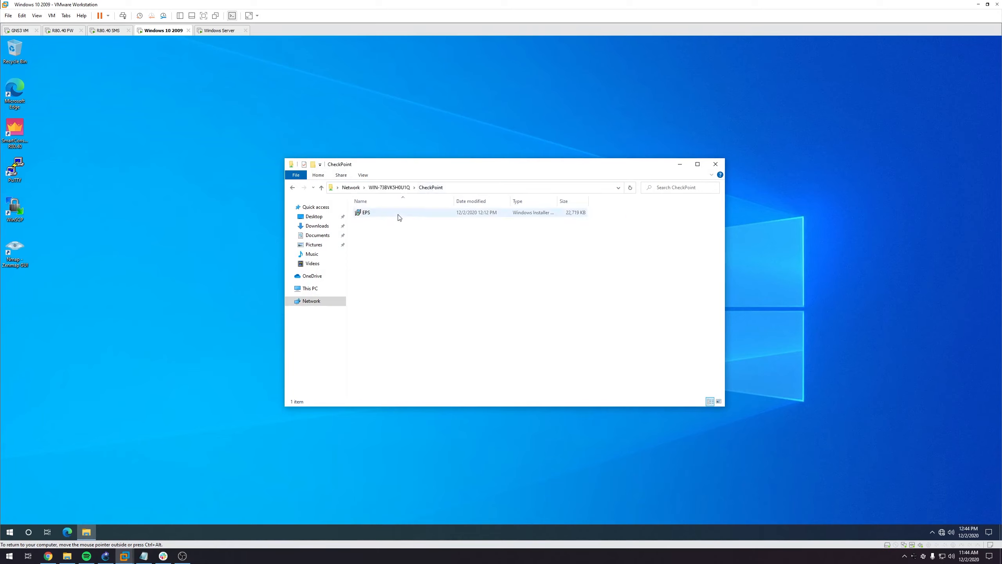
{"action": "left_click", "coordinate": [363, 175]}
{"action": "left_click", "coordinate": [579, 196]}
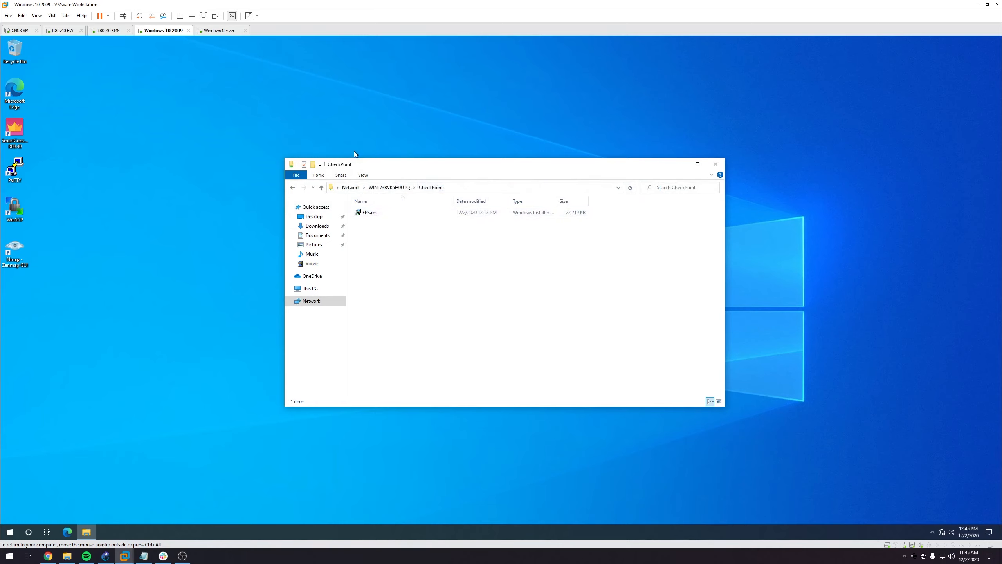
Return to the Windows Server virtual machine and close its File Explorer and Computer Management windows
{"action": "left_click", "coordinate": [217, 31]}
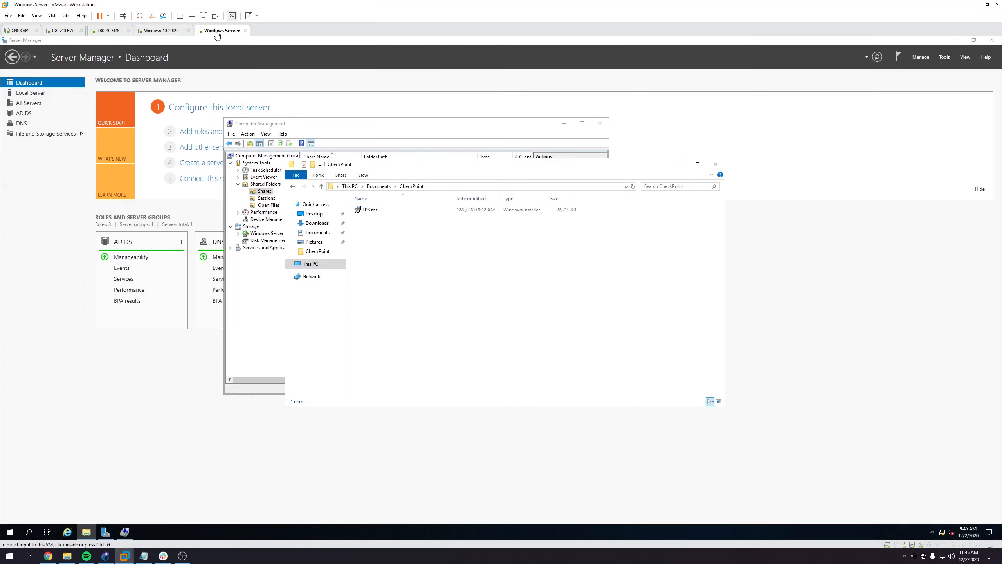
{"action": "left_click", "coordinate": [715, 164]}
{"action": "left_click", "coordinate": [600, 124]}
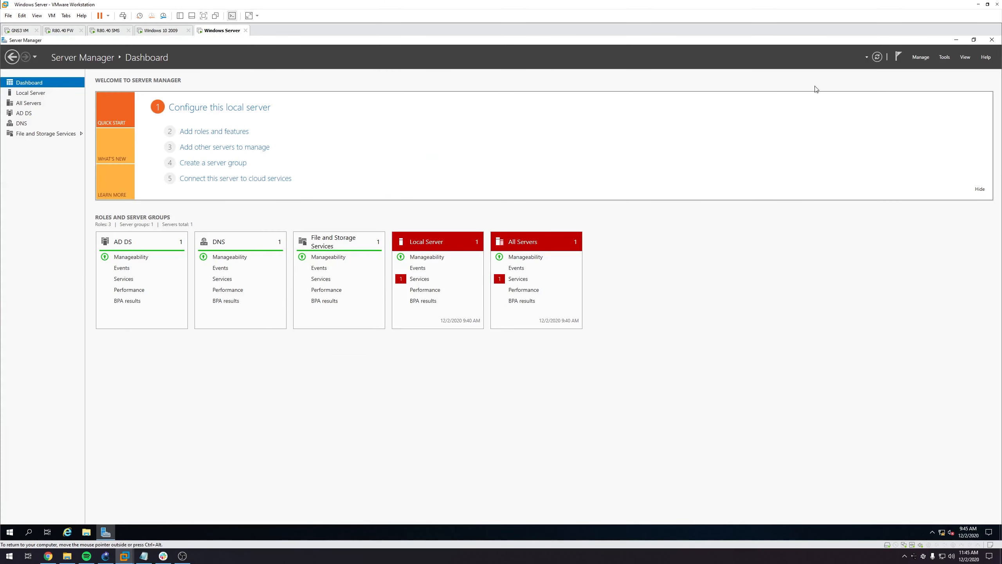
Open Active Directory Users and Computers, view the SandBlast Agent unit, and select DESKTOP-1AD7EEV in the Computers container
{"action": "left_click", "coordinate": [944, 57]}
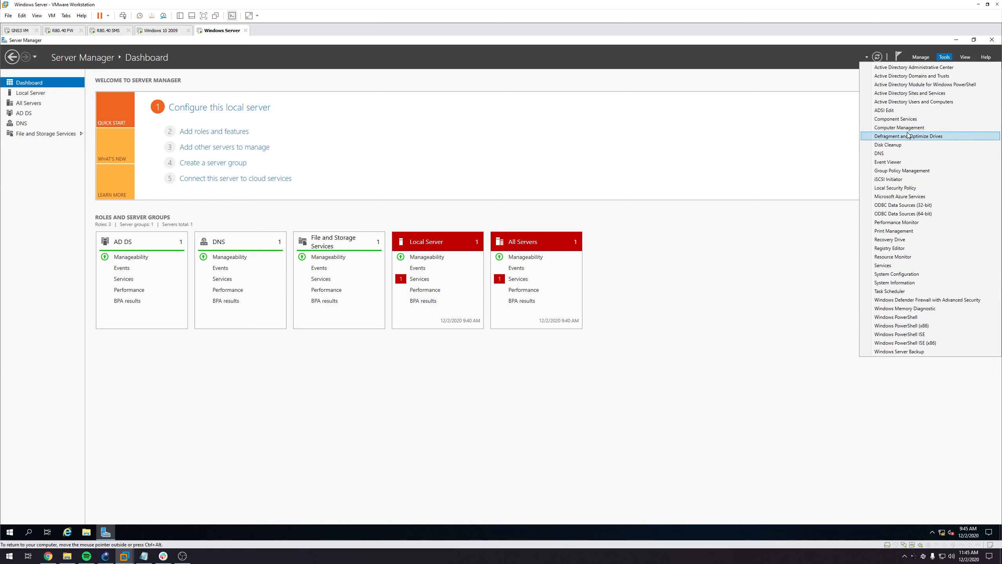
{"action": "left_click", "coordinate": [897, 103]}
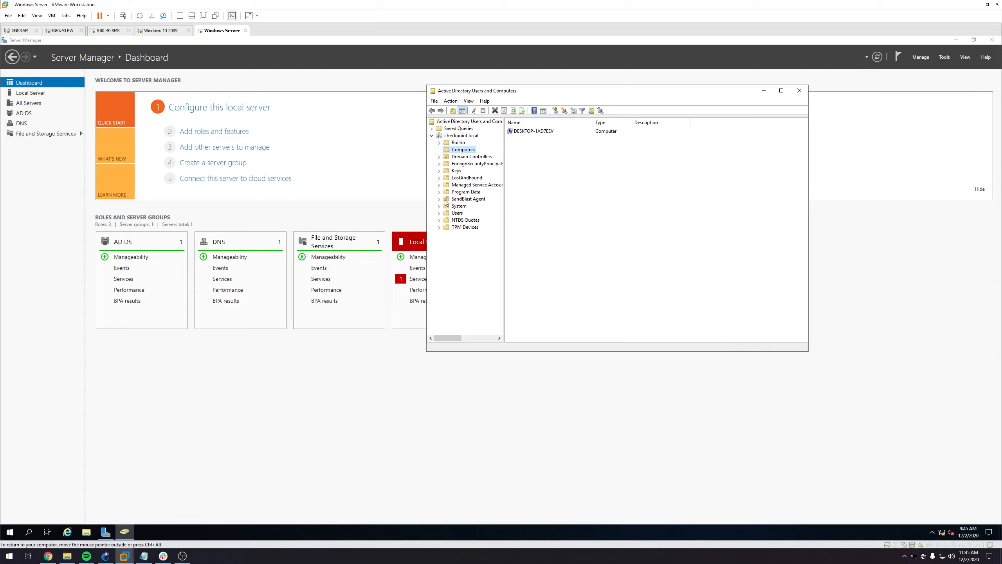
{"action": "left_click", "coordinate": [456, 201]}
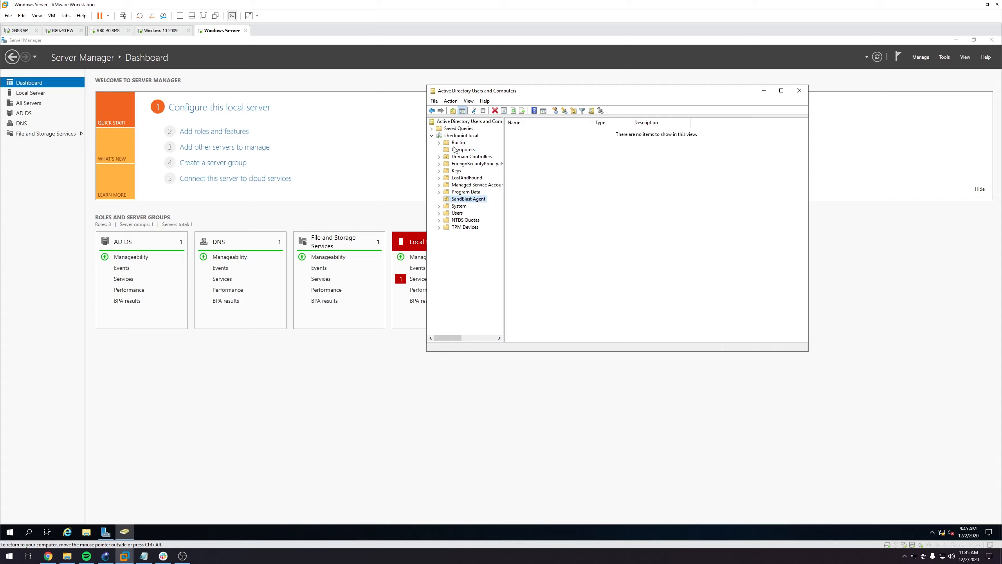
{"action": "left_click", "coordinate": [459, 150]}
{"action": "left_click", "coordinate": [536, 133]}
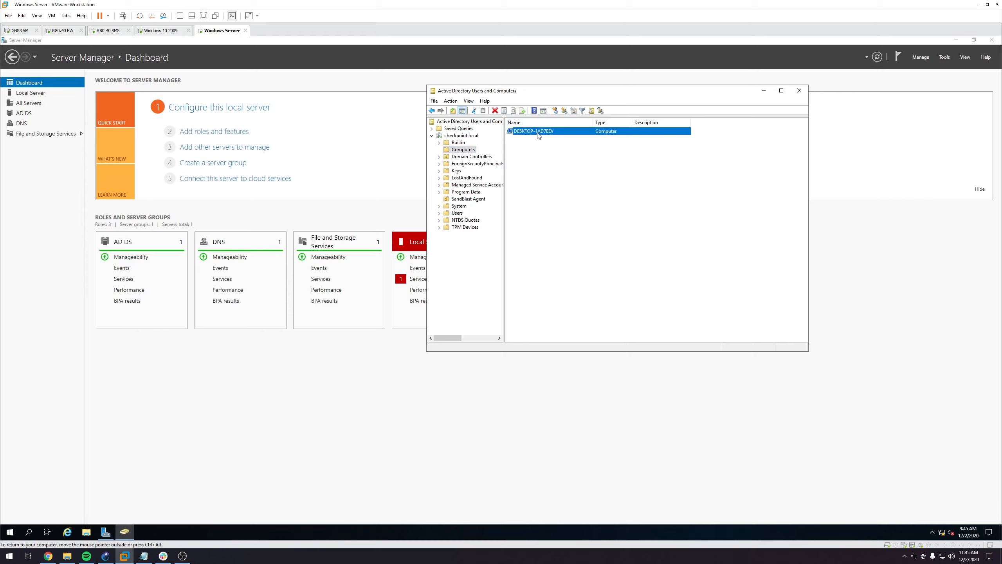
Check the server's computer name and domain in its system properties, then close the System and File Explorer windows
{"action": "left_click", "coordinate": [87, 531]}
{"action": "right_click", "coordinate": [310, 264]}
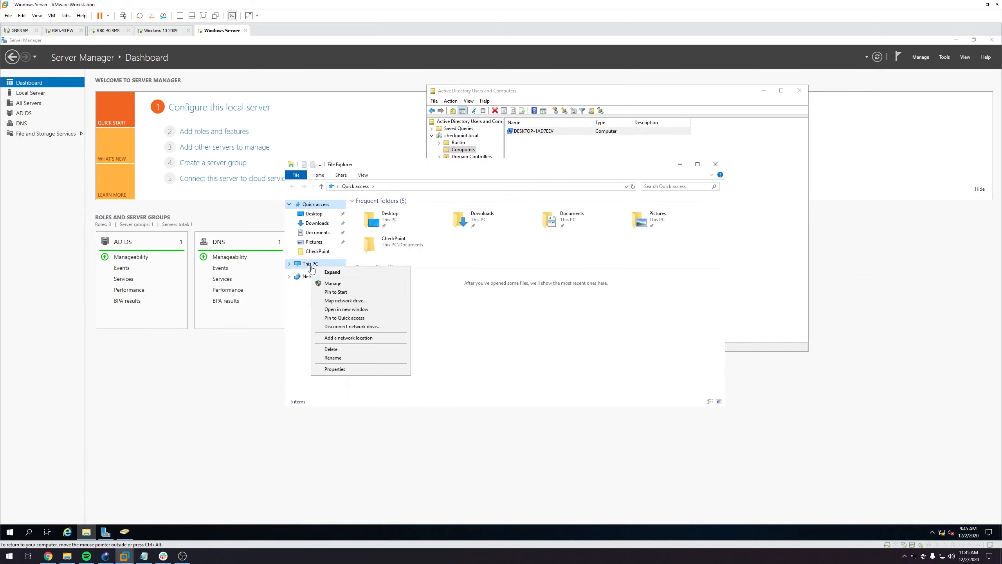
{"action": "left_click", "coordinate": [335, 369]}
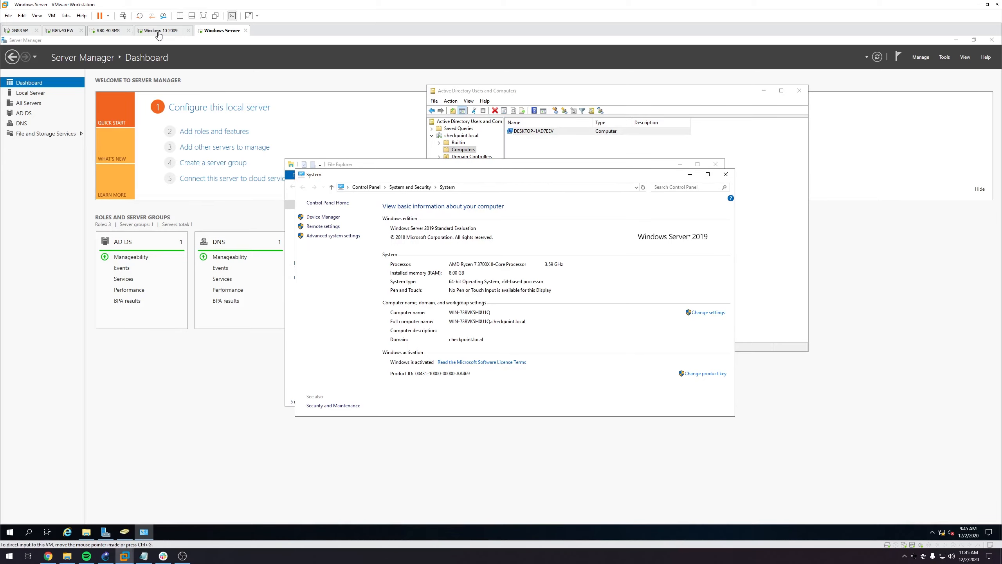
{"action": "left_click", "coordinate": [726, 174]}
{"action": "left_click", "coordinate": [716, 163]}
Open the Windows 10 2009 machine's About page and compare its device name with the computer listed in Active Directory on the server
{"action": "left_click", "coordinate": [160, 30]}
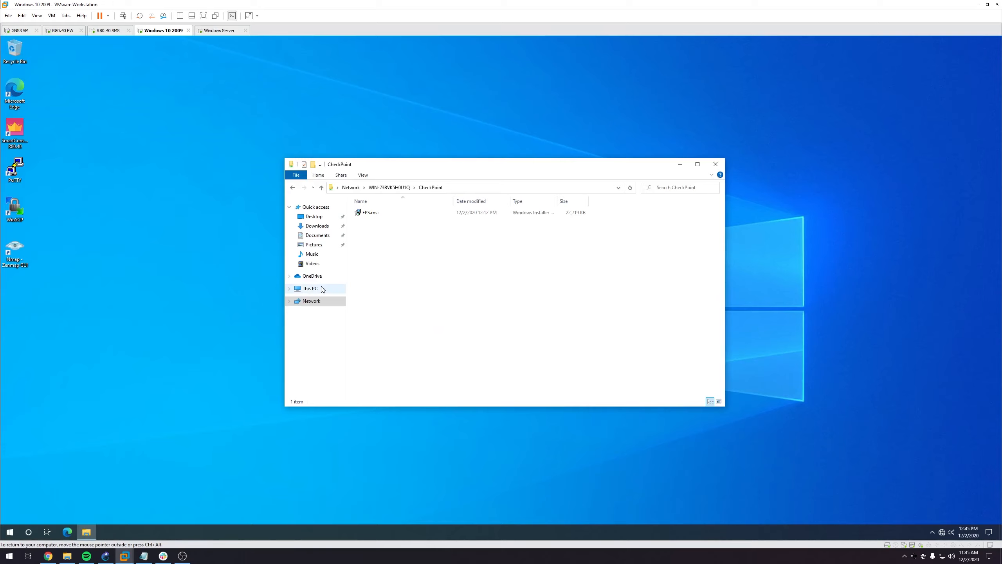
{"action": "right_click", "coordinate": [323, 289]}
{"action": "left_click", "coordinate": [346, 390]}
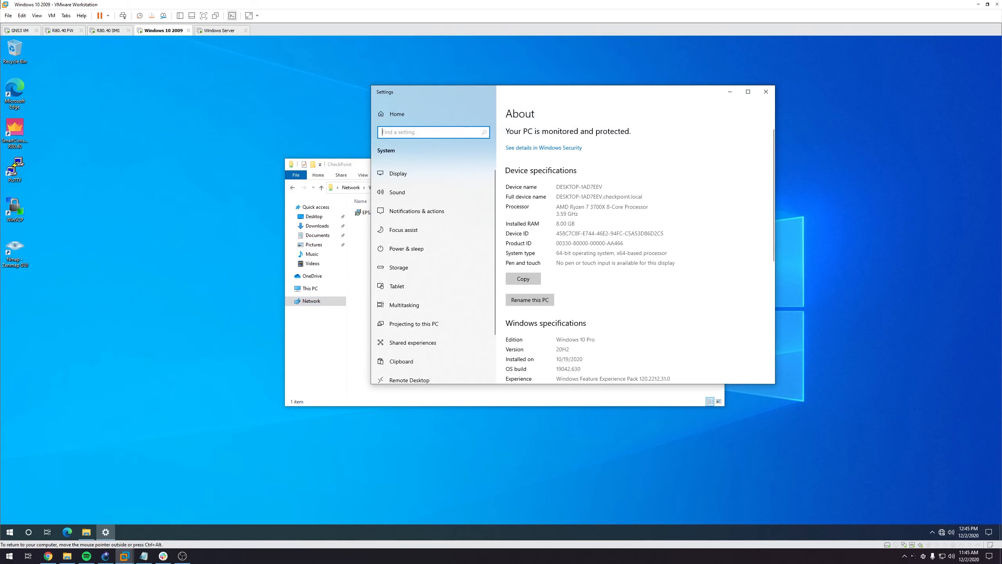
{"action": "left_click", "coordinate": [215, 32]}
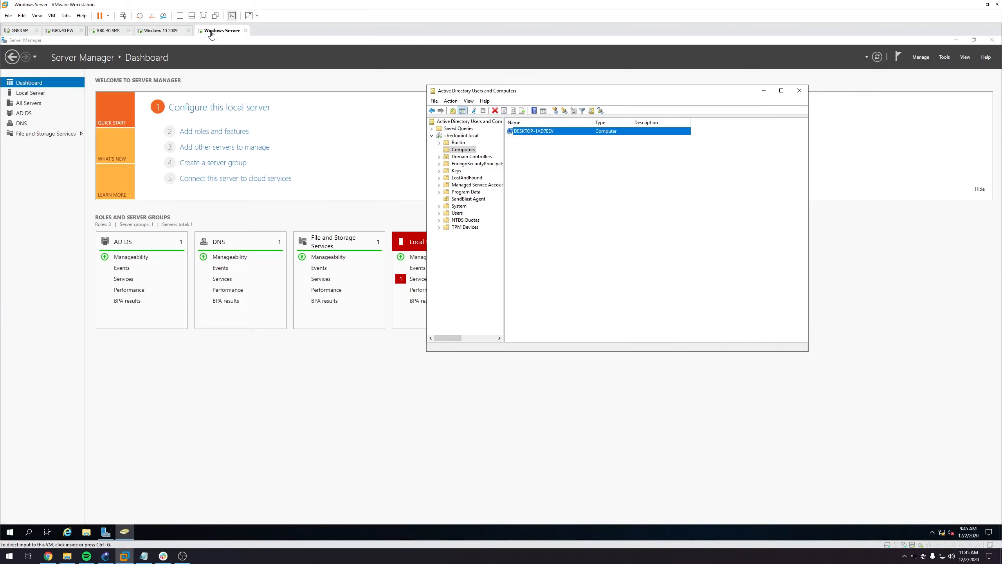
{"action": "left_click", "coordinate": [175, 37]}
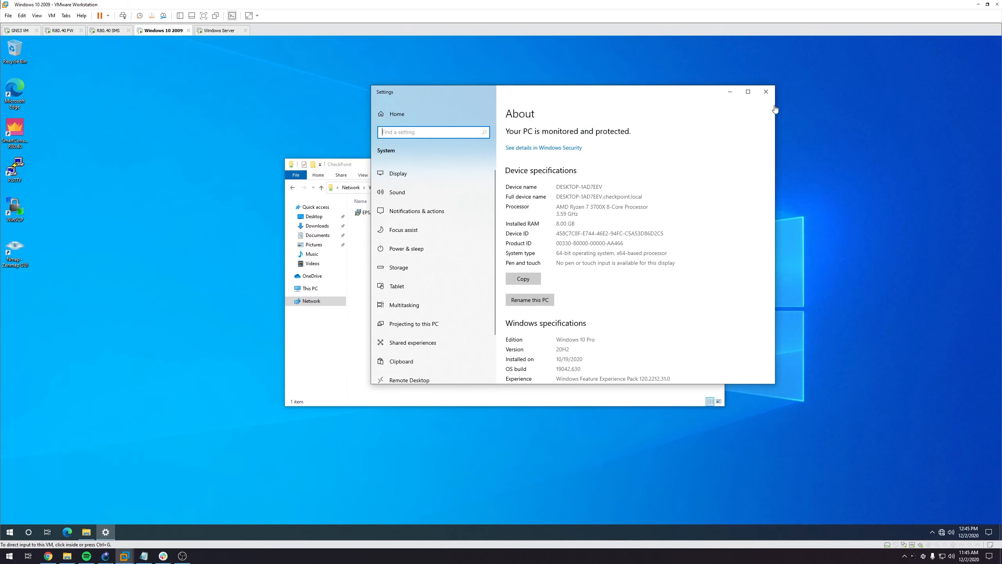
Close the Settings and File Explorer windows, return to the Windows Server virtual machine, and move Active Directory Users and Computers aside
{"action": "left_click", "coordinate": [765, 91]}
{"action": "left_click", "coordinate": [717, 164]}
{"action": "left_click", "coordinate": [216, 31]}
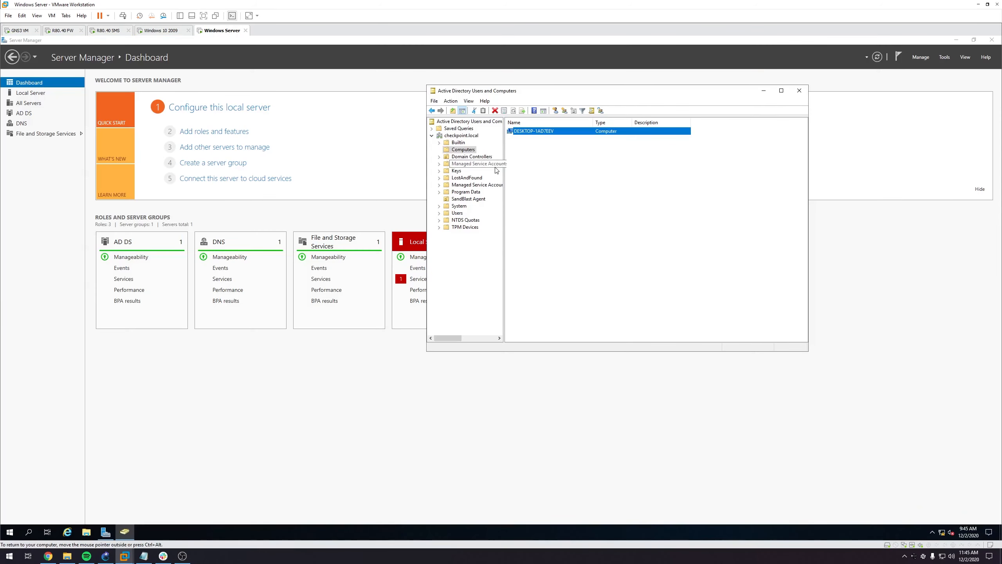
{"action": "left_click_drag", "start_coordinate": [552, 93], "coordinate": [678, 174]}
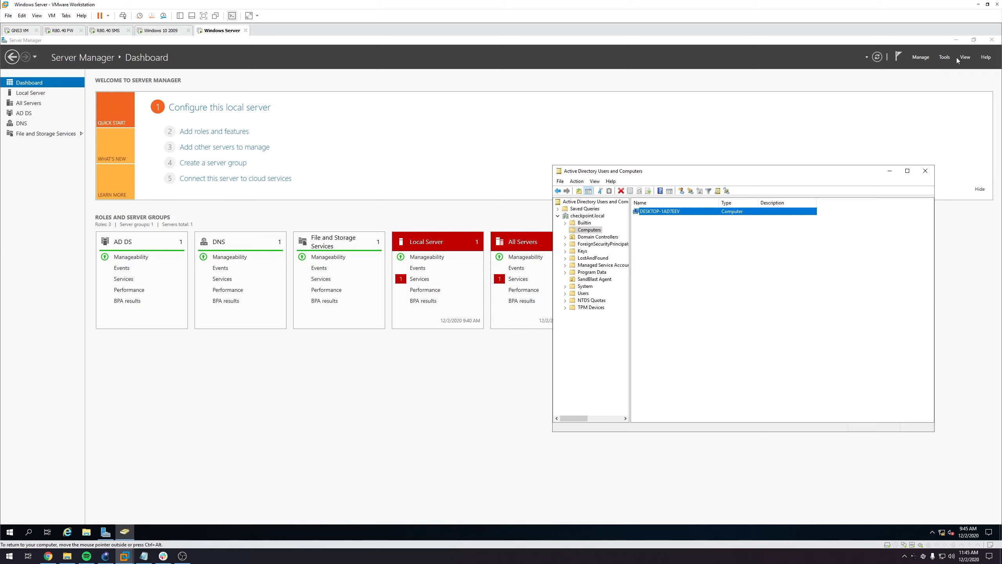
Open Group Policy Management and delete the SBA Deployment link from the SandBlast Agent organizational unit
{"action": "left_click", "coordinate": [945, 57]}
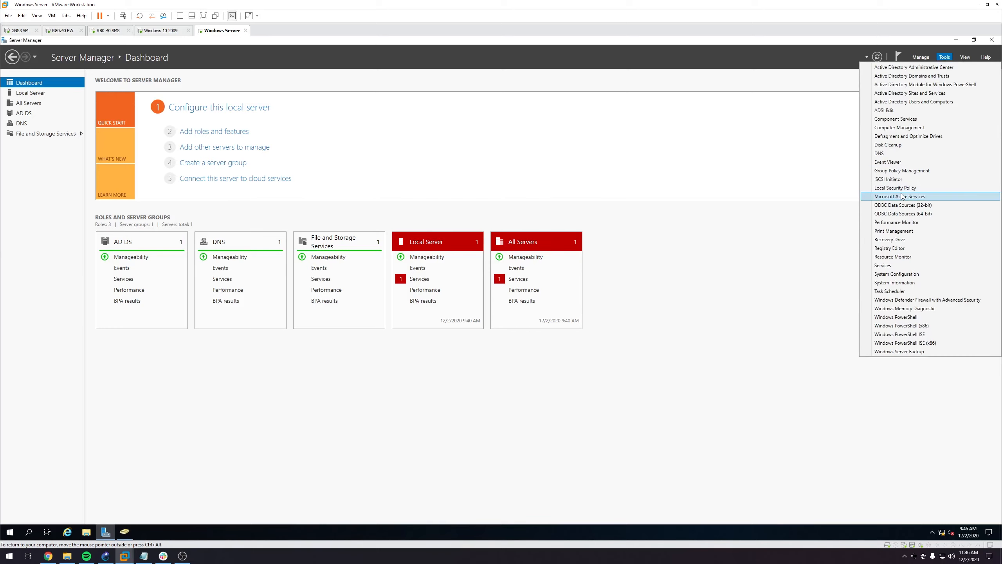
{"action": "left_click", "coordinate": [902, 170]}
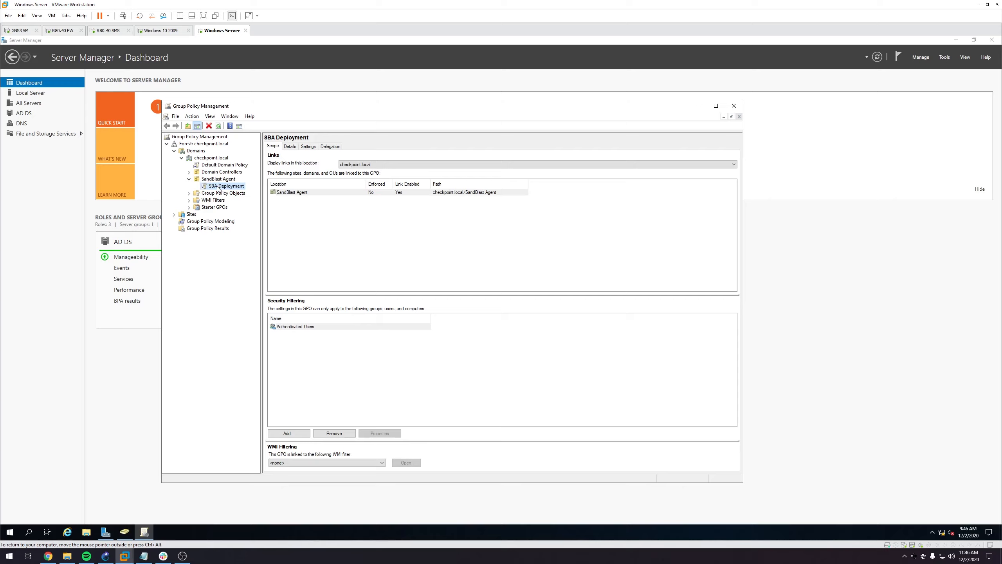
{"action": "right_click", "coordinate": [217, 187]}
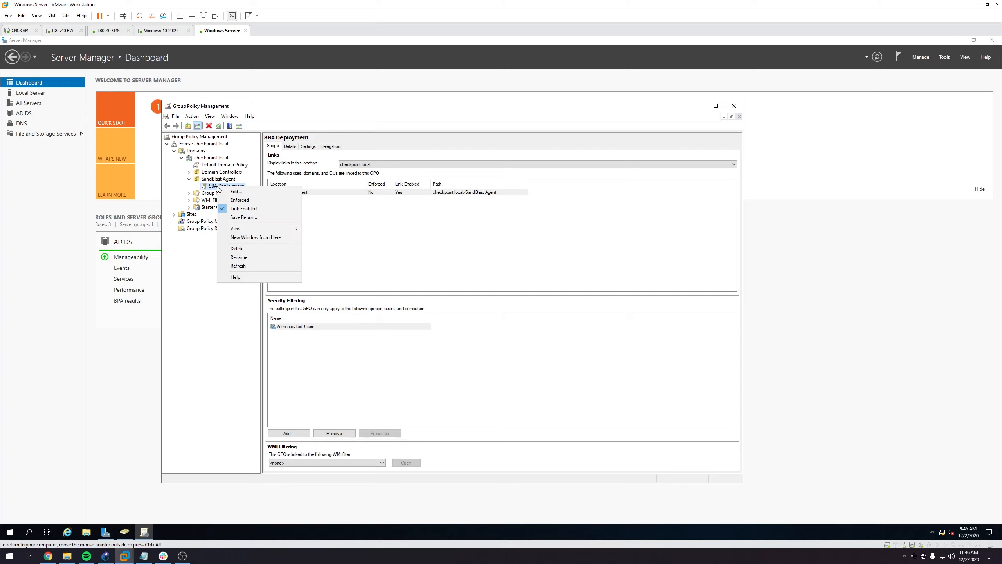
{"action": "left_click", "coordinate": [245, 249]}
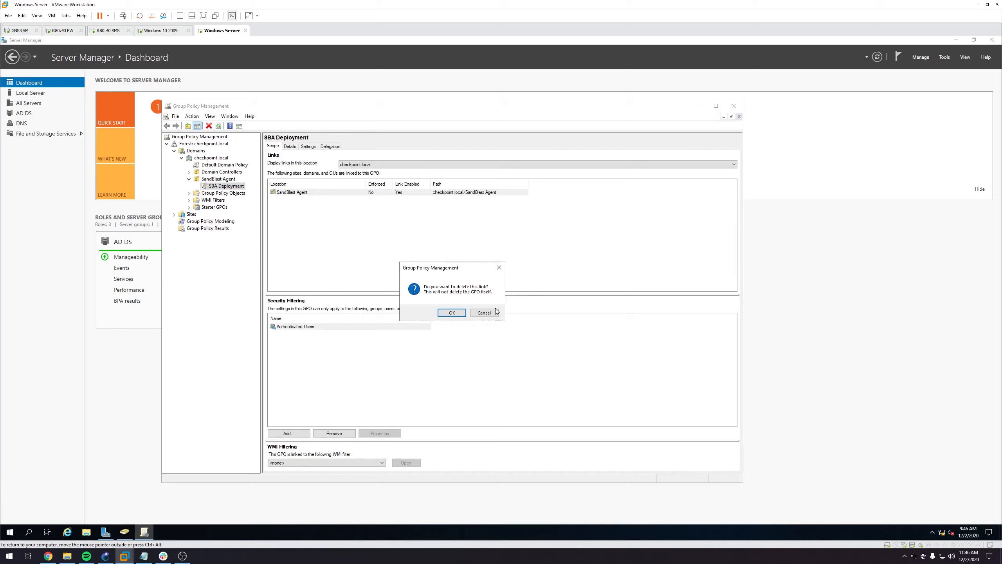
{"action": "left_click", "coordinate": [452, 313]}
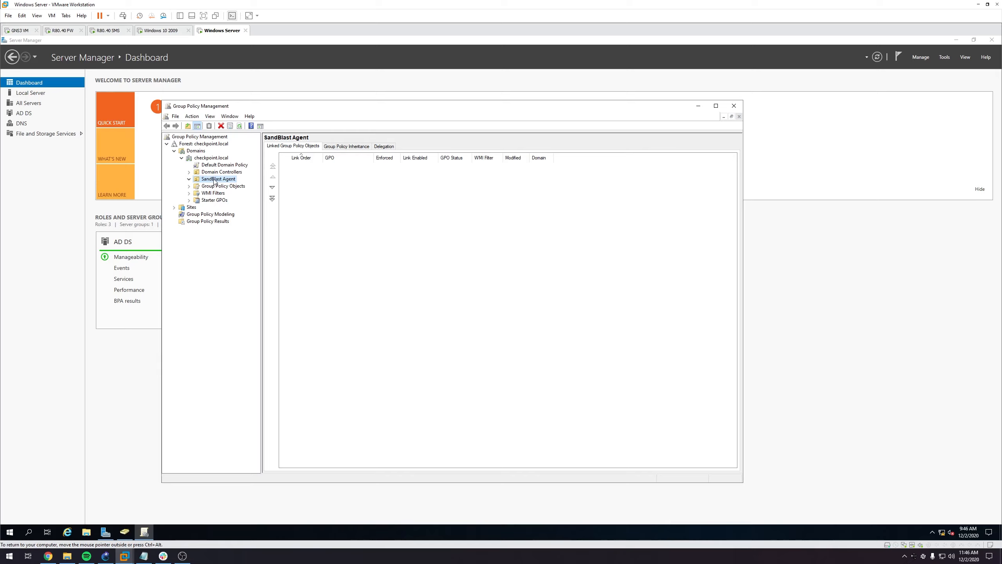
Create a GPO named SBA Deployment2 and link it to the SandBlast Agent organizational unit
{"action": "right_click", "coordinate": [215, 182]}
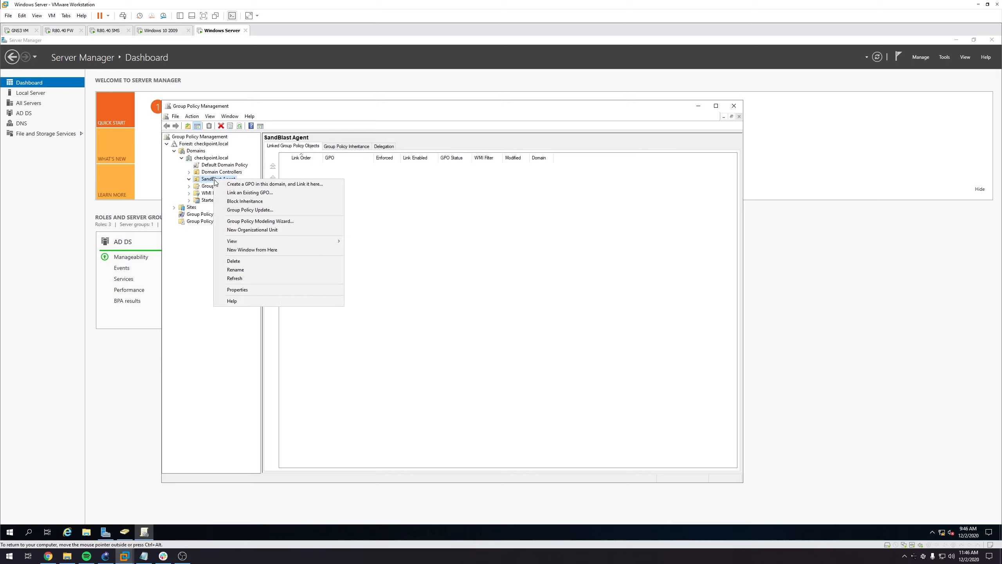
{"action": "left_click", "coordinate": [249, 188]}
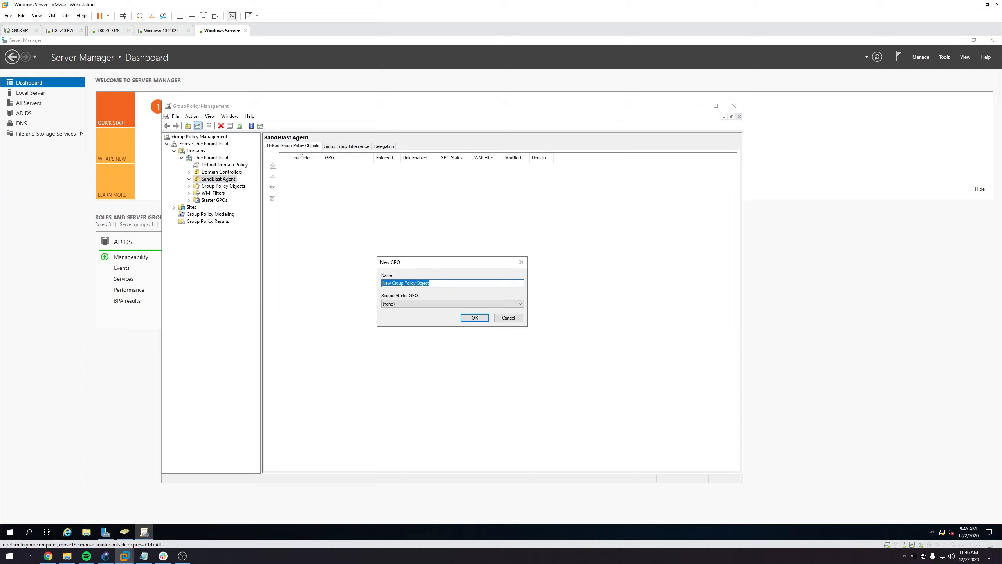
{"action": "type", "text": "SBA Deployment2"}
{"action": "left_click", "coordinate": [477, 318]}
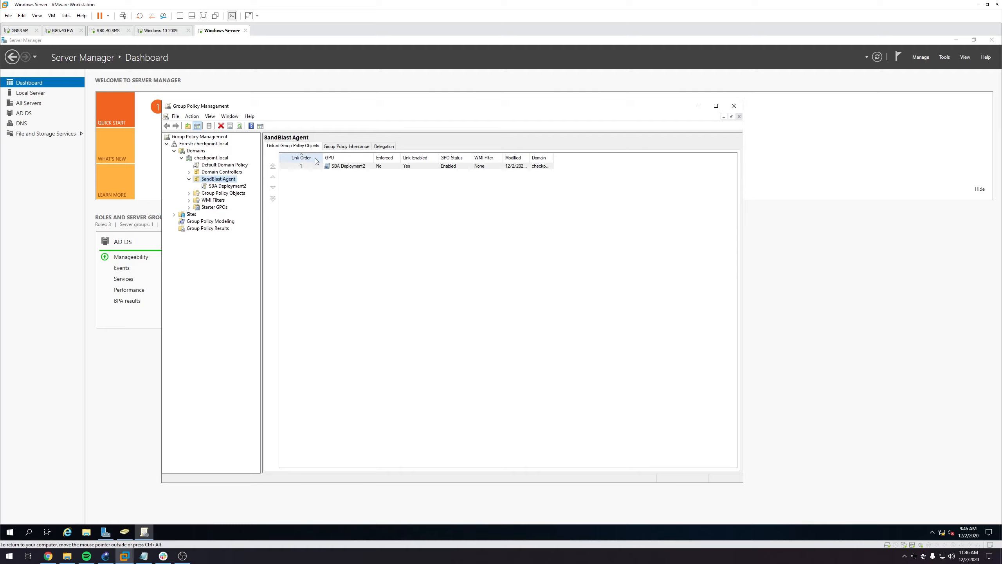
Open SBA Deployment2 for editing and look through the Control Panel and Windows settings in the Computer Configuration preferences
{"action": "right_click", "coordinate": [227, 186]}
{"action": "left_click", "coordinate": [238, 194]}
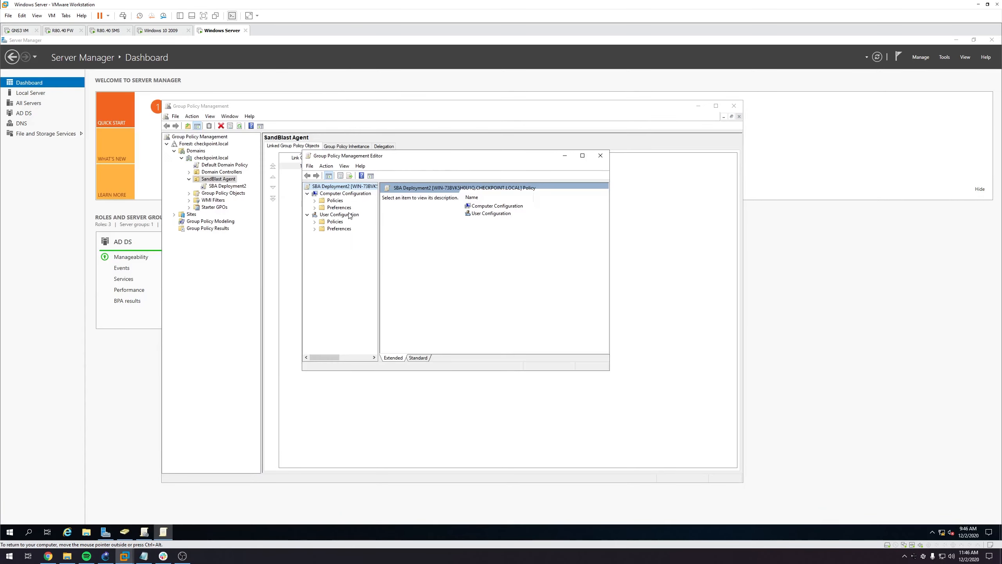
{"action": "double_click", "coordinate": [491, 208]}
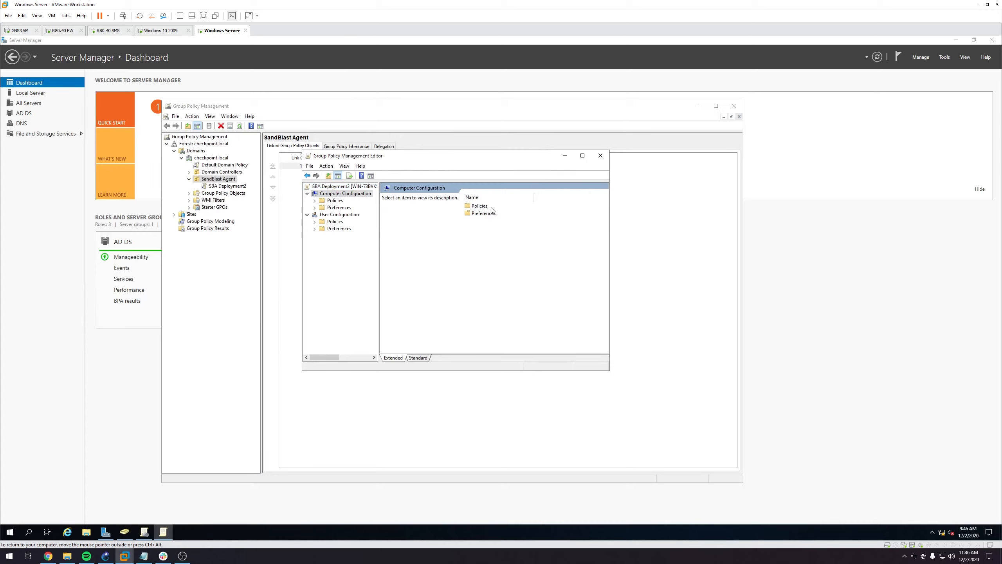
{"action": "left_click", "coordinate": [489, 207]}
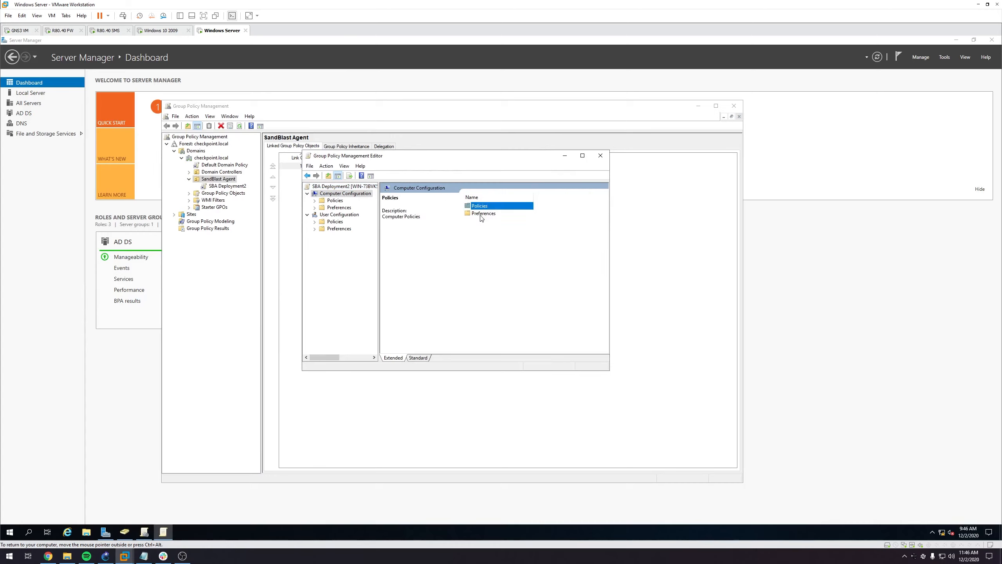
{"action": "double_click", "coordinate": [481, 215]}
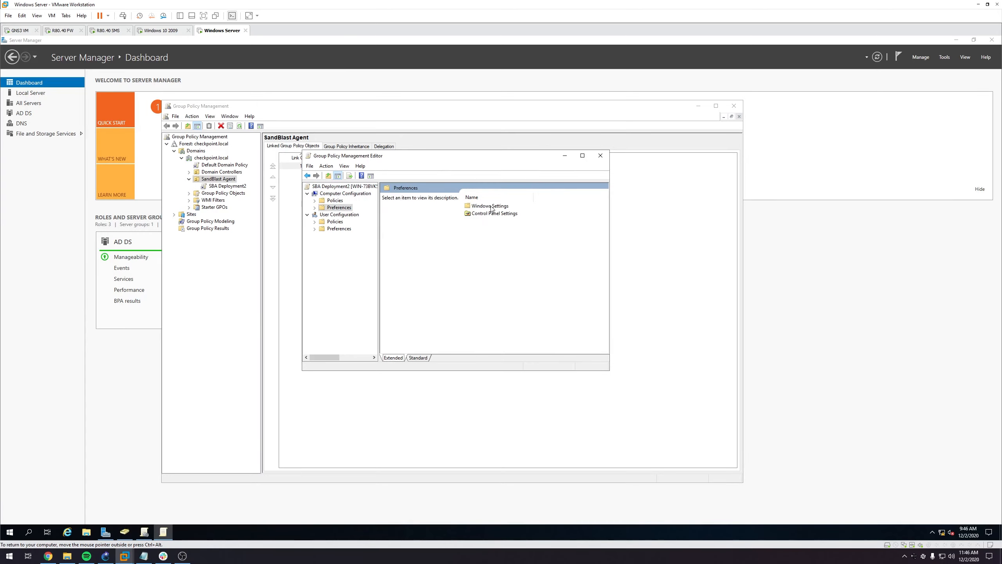
{"action": "left_click", "coordinate": [488, 215]}
{"action": "double_click", "coordinate": [488, 214]}
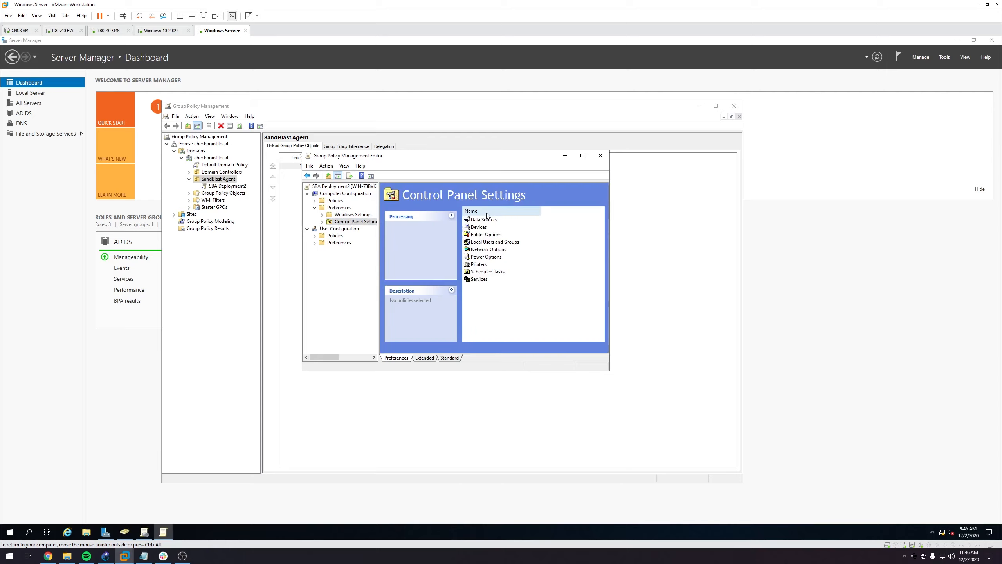
{"action": "left_click", "coordinate": [357, 215]}
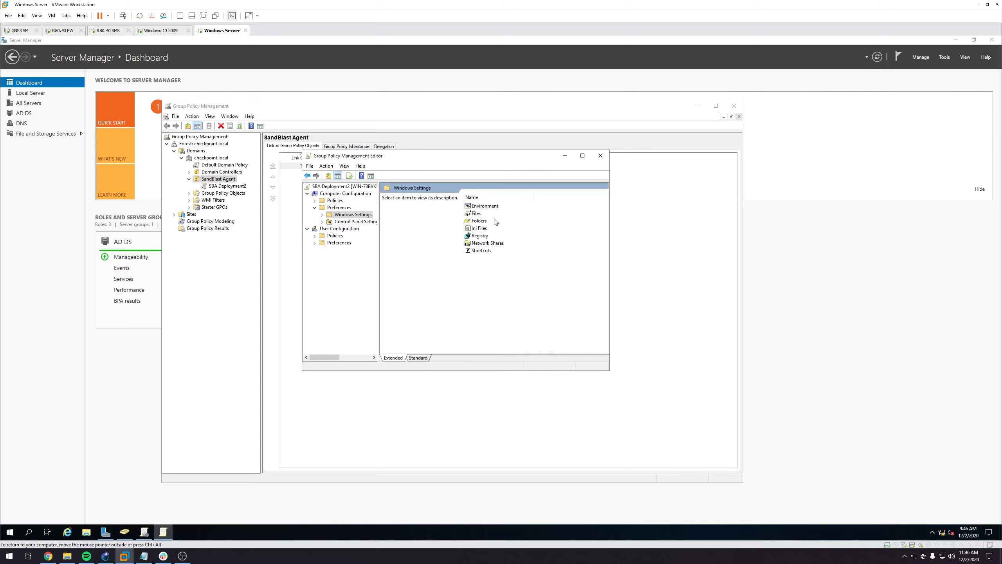
Under the Computer Configuration policies, add EPS.msi from the CheckPoint network share as a software installation package with the Assigned deployment method
{"action": "left_click", "coordinate": [314, 200]}
{"action": "left_click", "coordinate": [322, 207]}
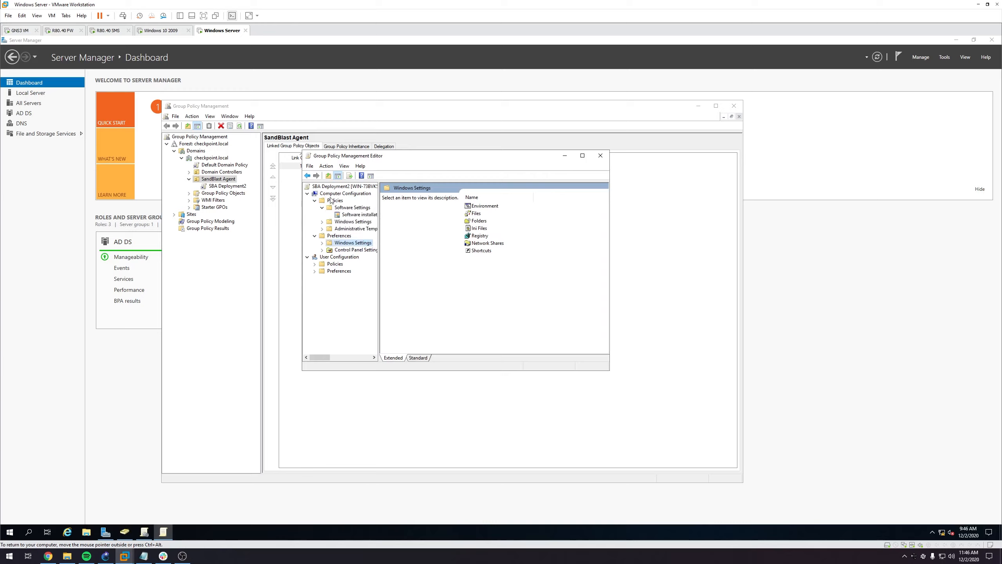
{"action": "left_click", "coordinate": [314, 236]}
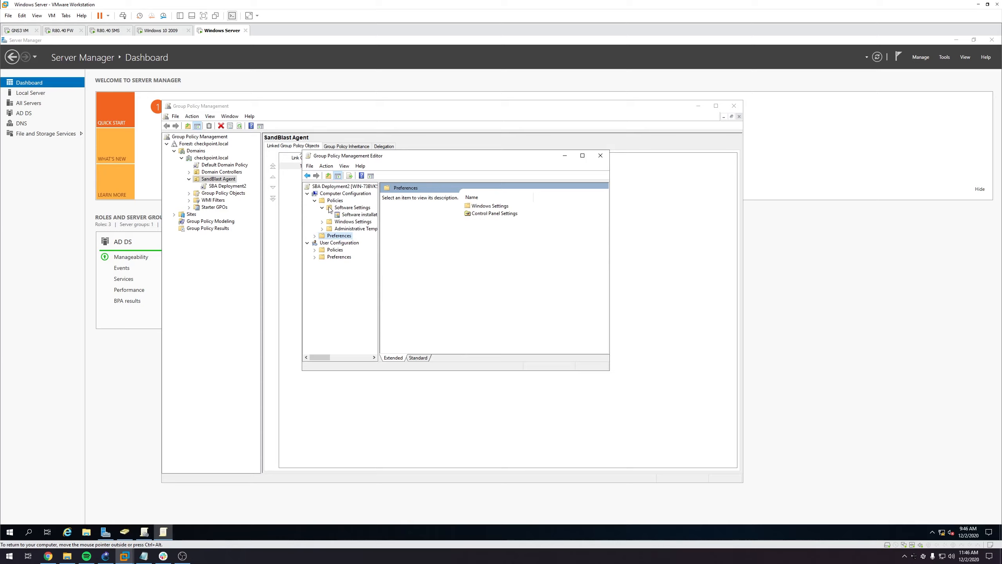
{"action": "left_click", "coordinate": [362, 216]}
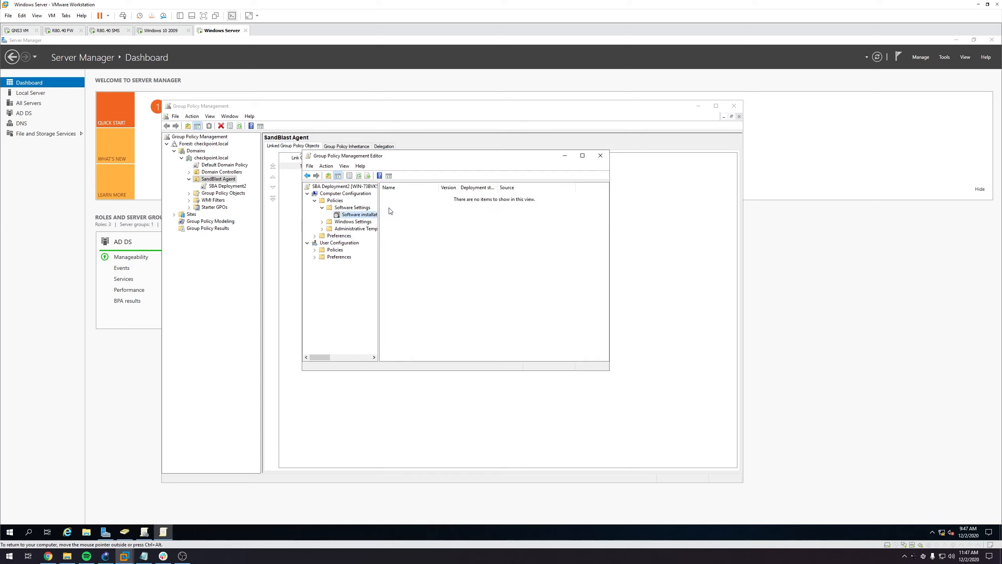
{"action": "right_click", "coordinate": [361, 215]}
{"action": "mouse_move", "coordinate": [379, 219]}
{"action": "left_click", "coordinate": [438, 223]}
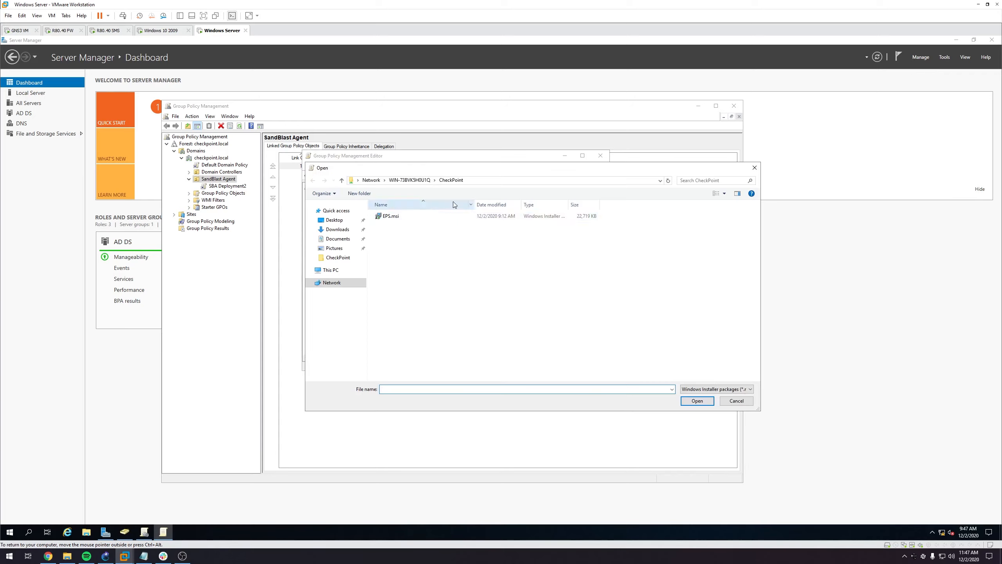
{"action": "left_click", "coordinate": [480, 180]}
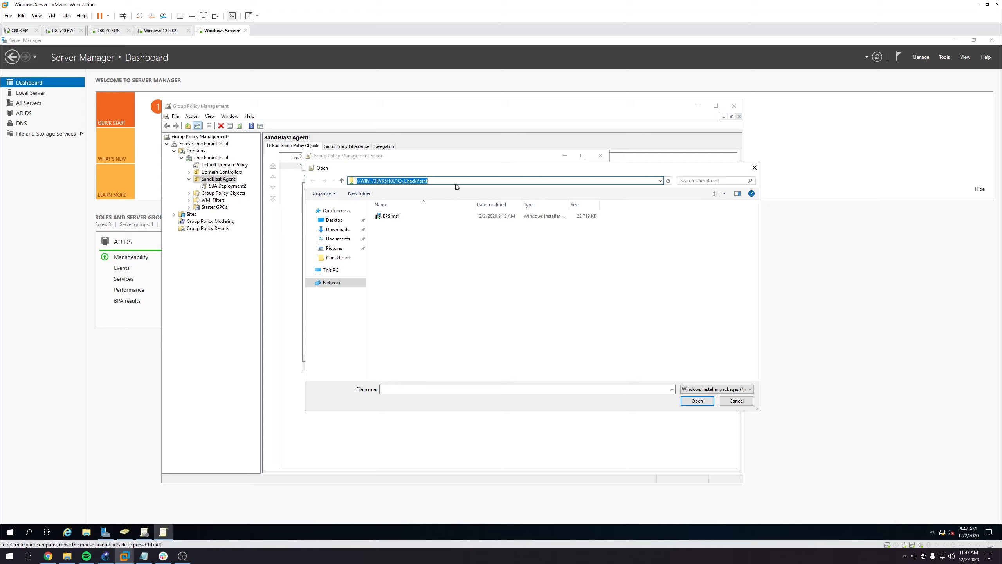
{"action": "key", "text": "End"}
{"action": "double_click", "coordinate": [409, 216]}
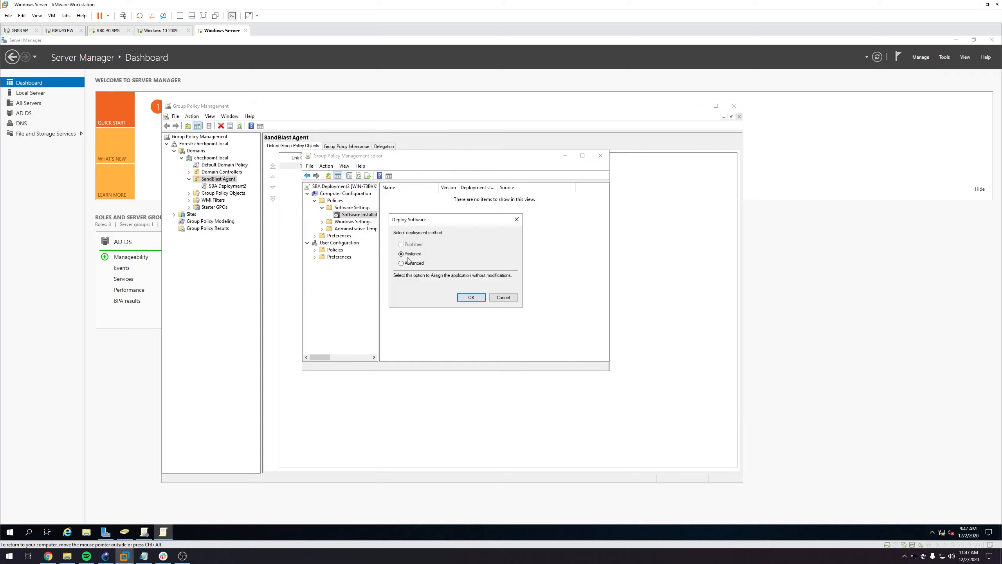
{"action": "left_click", "coordinate": [471, 296]}
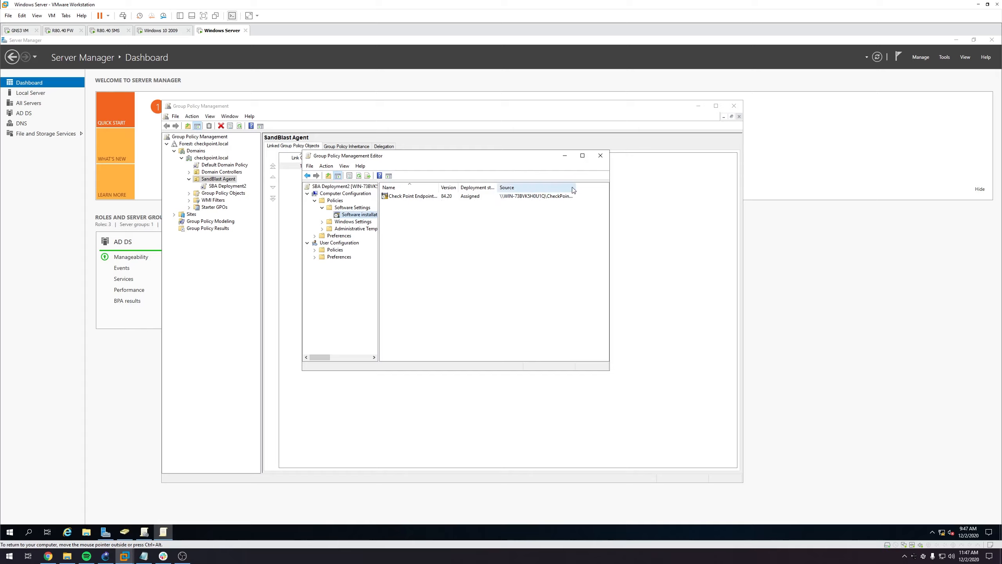
Widen the Source column to read the package's full path, and close the policy editor and Group Policy Management
{"action": "left_click_drag", "start_coordinate": [576, 188], "coordinate": [598, 189]}
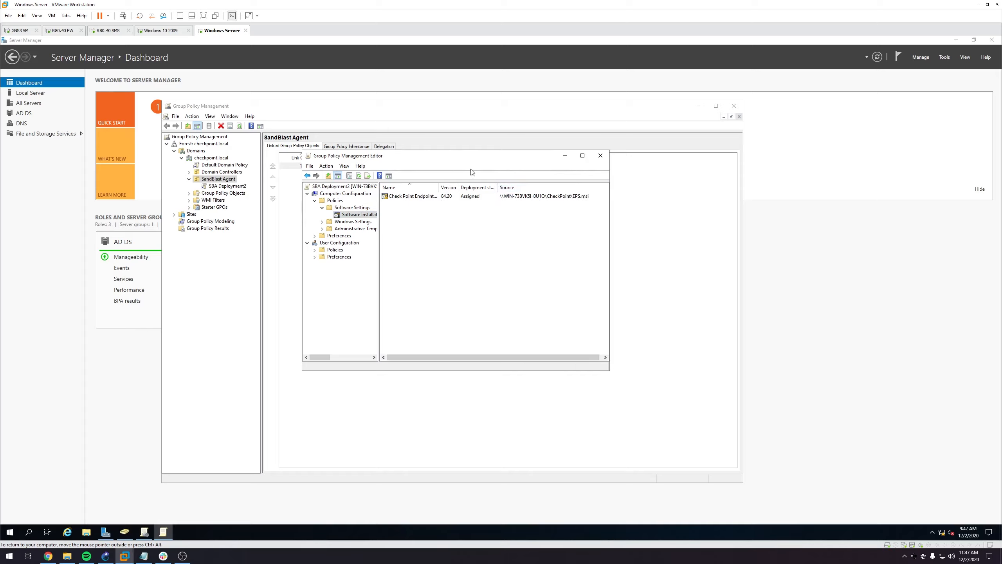
{"action": "left_click", "coordinate": [600, 156]}
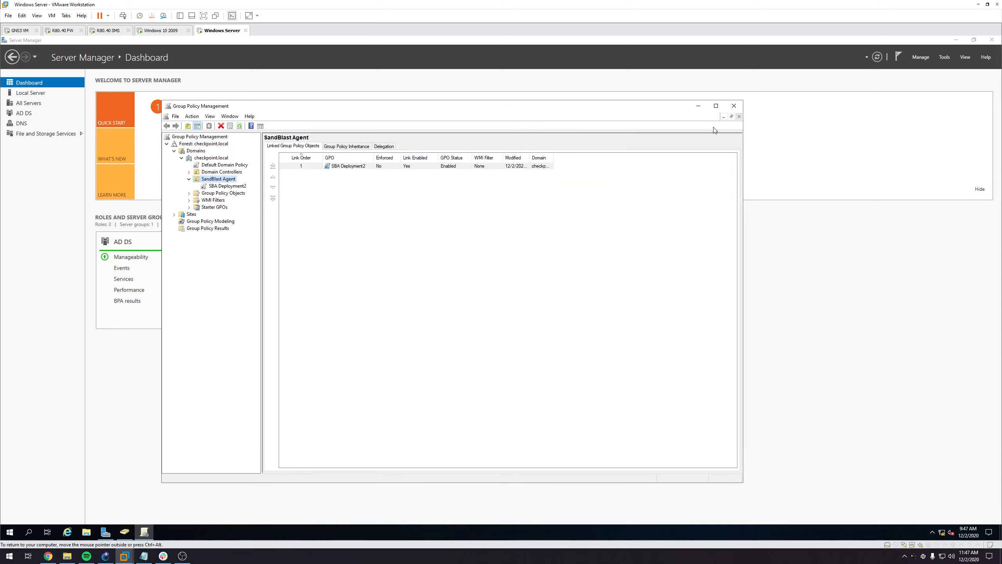
{"action": "left_click", "coordinate": [734, 105]}
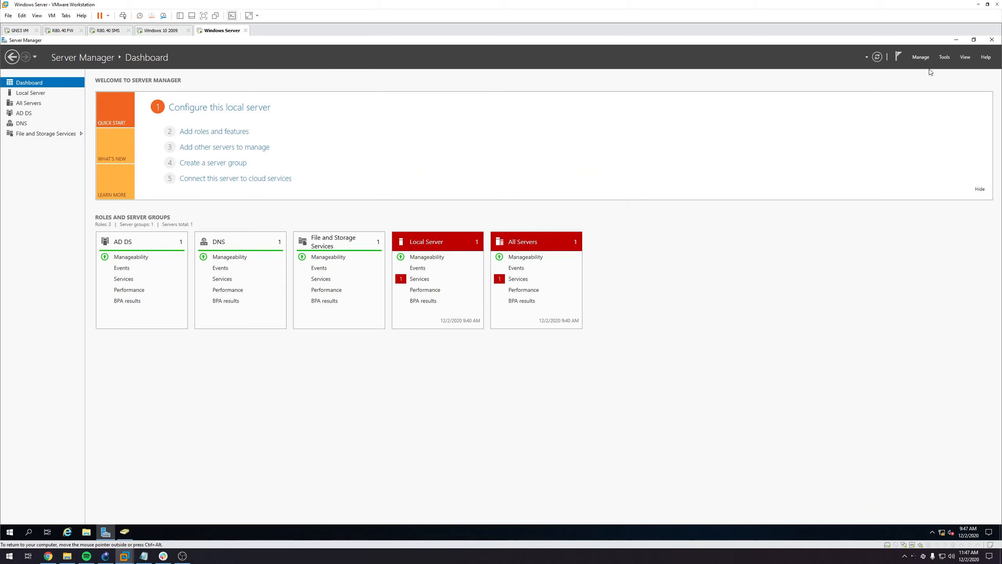
In Active Directory Users and Computers, move DESKTOP-1AD7EEV from Computers to the SandBlast Agent unit, check that unit, and close the console
{"action": "left_click", "coordinate": [945, 58]}
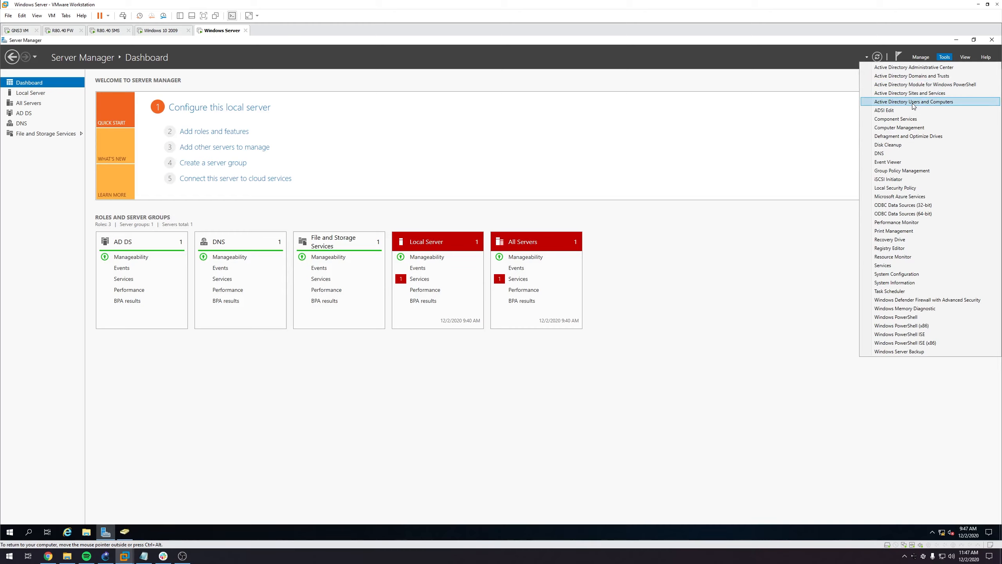
{"action": "left_click", "coordinate": [914, 101]}
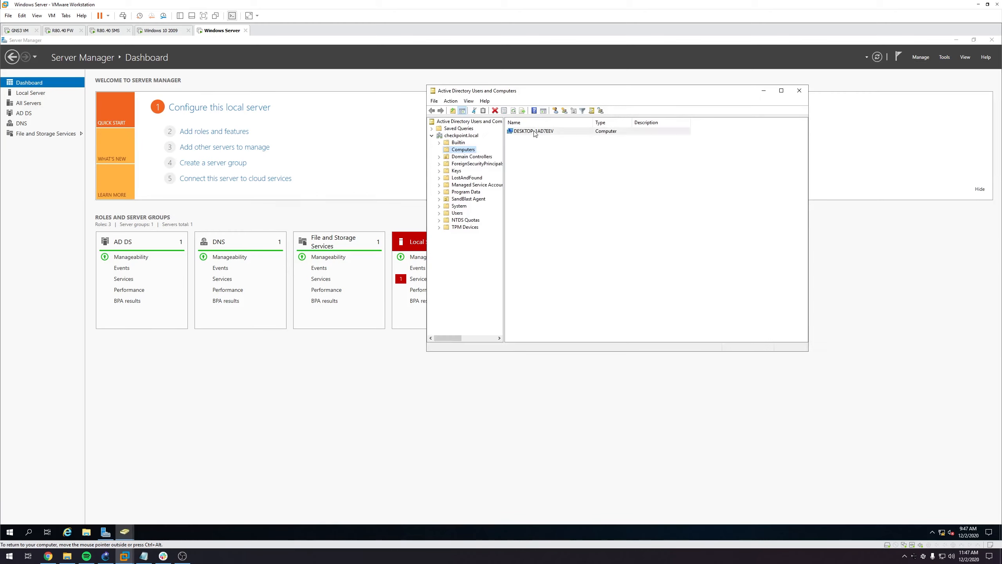
{"action": "left_click_drag", "start_coordinate": [535, 134], "coordinate": [469, 200]}
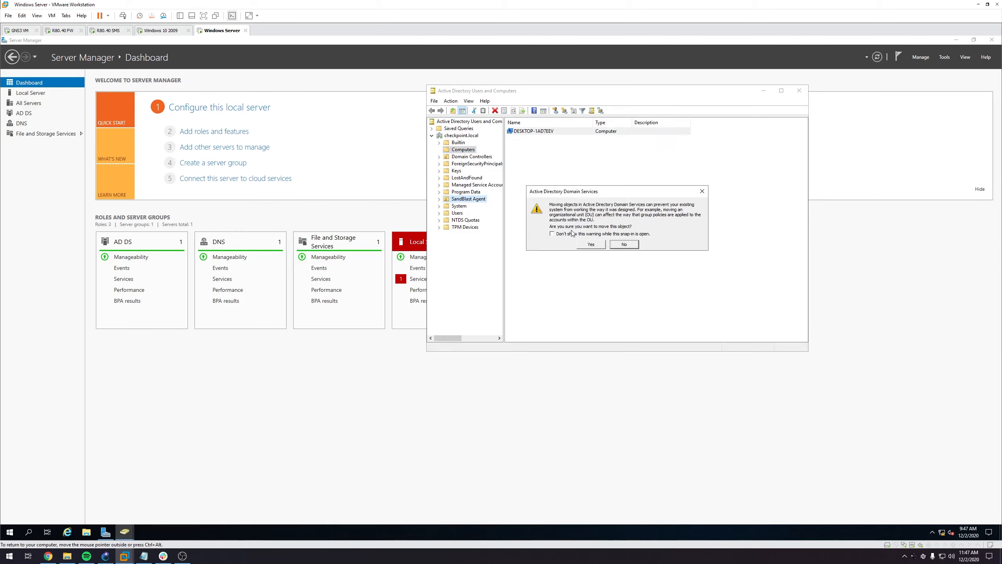
{"action": "left_click", "coordinate": [591, 244]}
{"action": "left_click", "coordinate": [460, 200]}
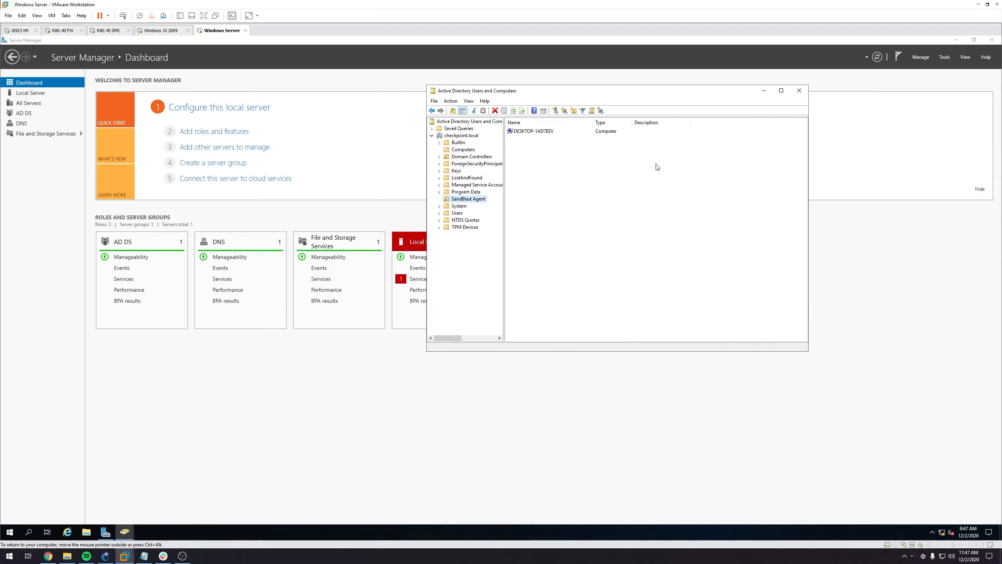
{"action": "left_click", "coordinate": [800, 91]}
Switch to the Windows 10 2009 virtual machine and restart it
{"action": "left_click", "coordinate": [161, 30]}
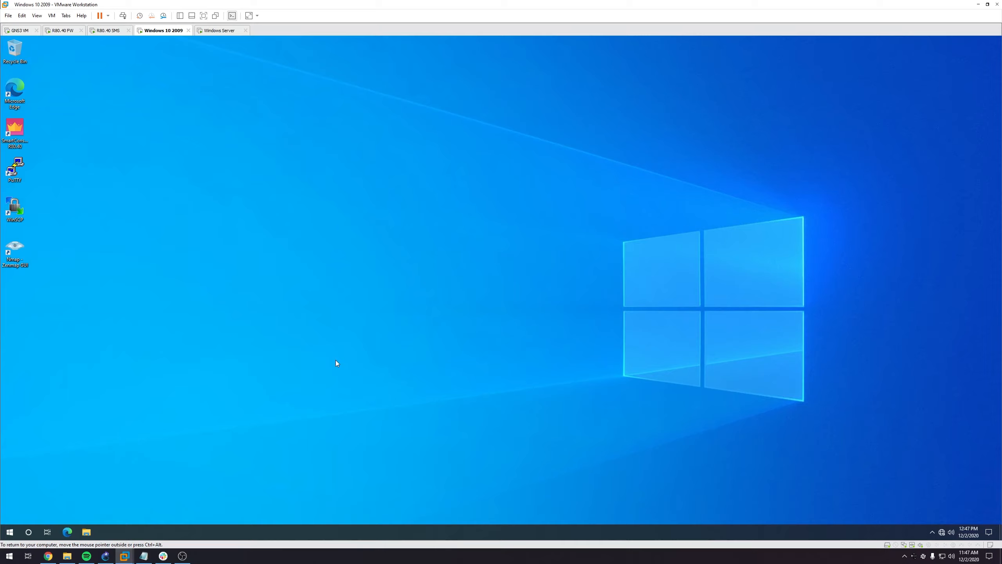
{"action": "left_click", "coordinate": [10, 532]}
{"action": "left_click", "coordinate": [10, 515]}
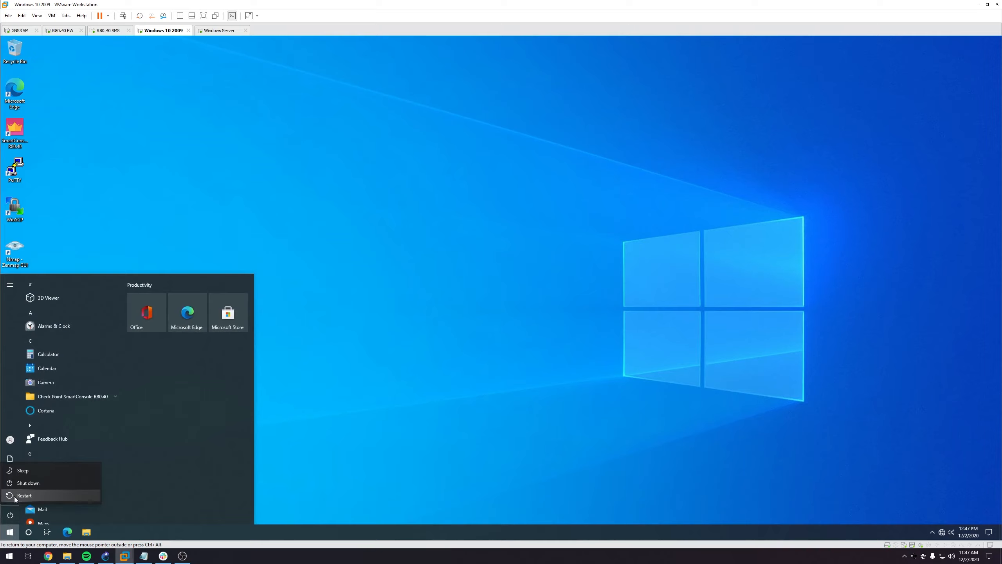
{"action": "left_click", "coordinate": [15, 498]}
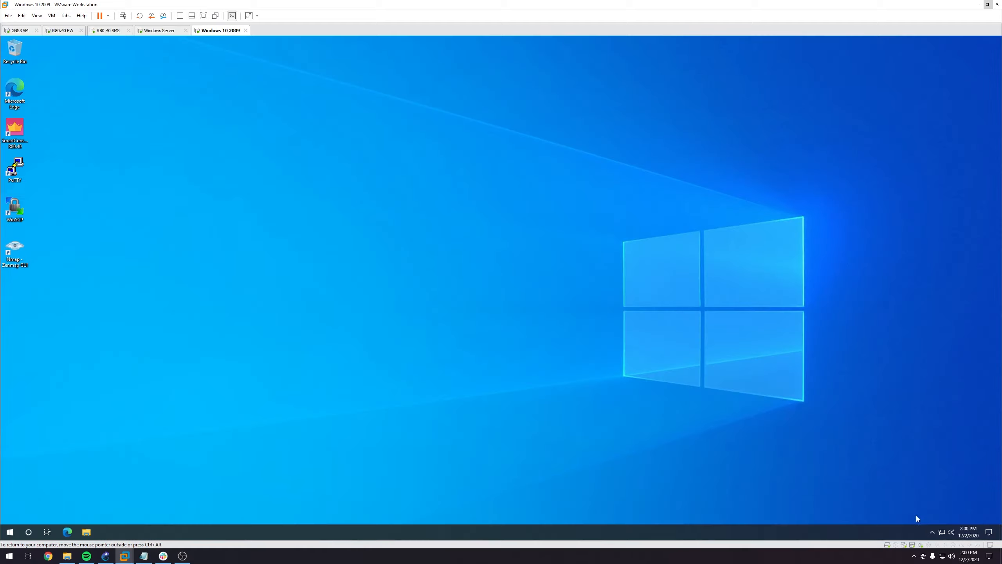
Check the hidden notification area icons on the restarted Windows 10 client, then dismiss them
{"action": "left_click", "coordinate": [933, 532]}
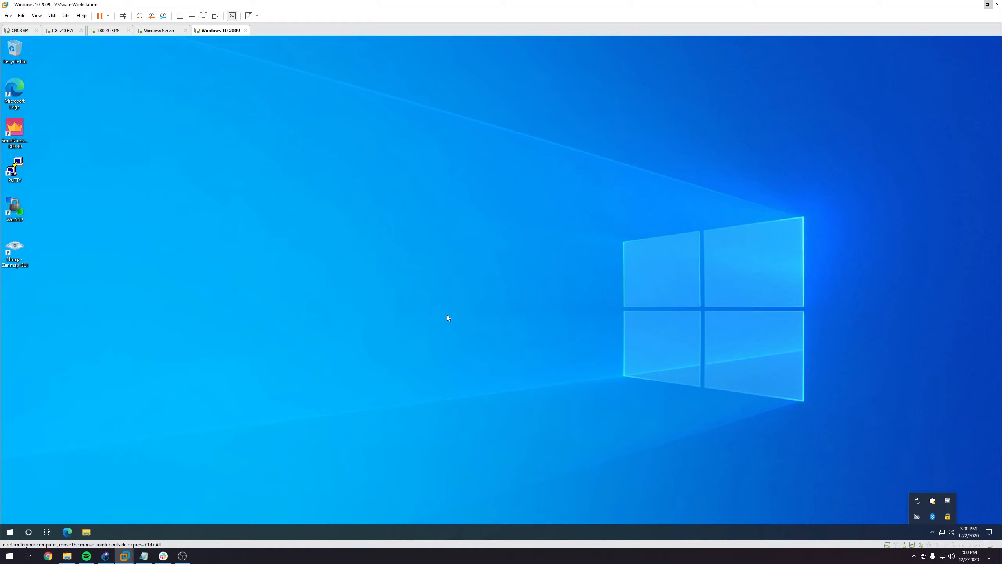
{"action": "left_click", "coordinate": [440, 274]}
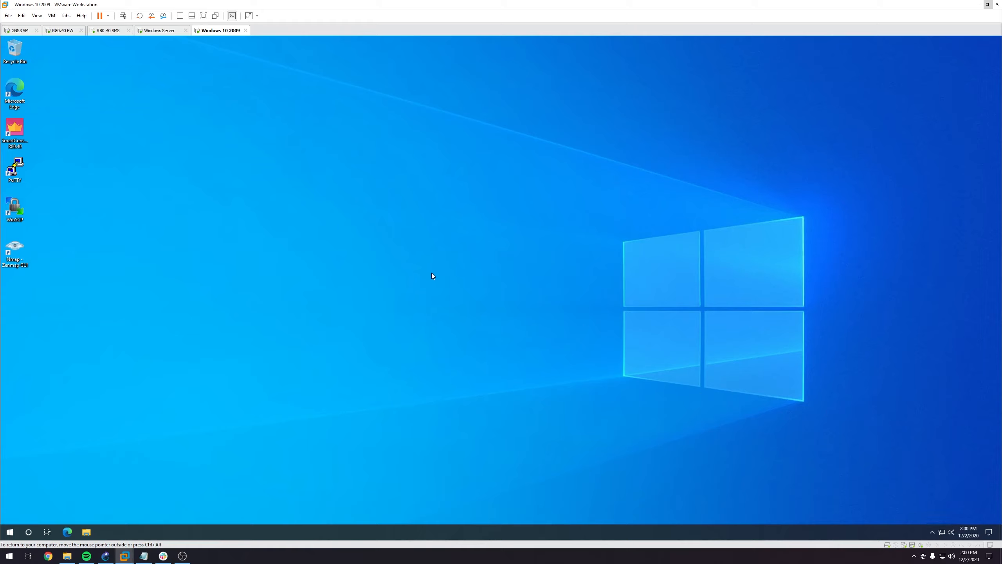
Switch to the Windows Server virtual machine and check the contents and full path of the CheckPoint folder in Documents
{"action": "left_click", "coordinate": [163, 31]}
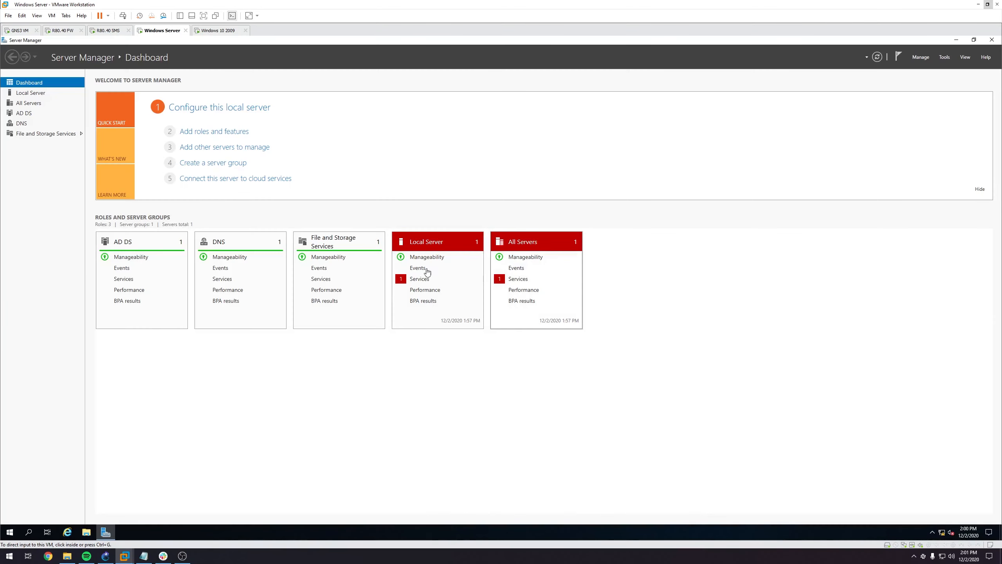
{"action": "left_click", "coordinate": [87, 531]}
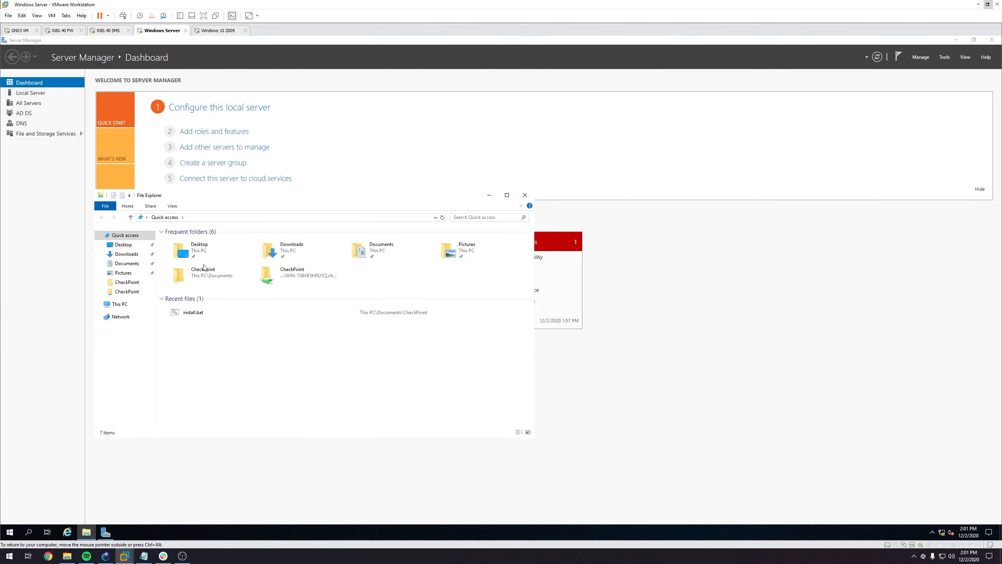
{"action": "left_click", "coordinate": [120, 304]}
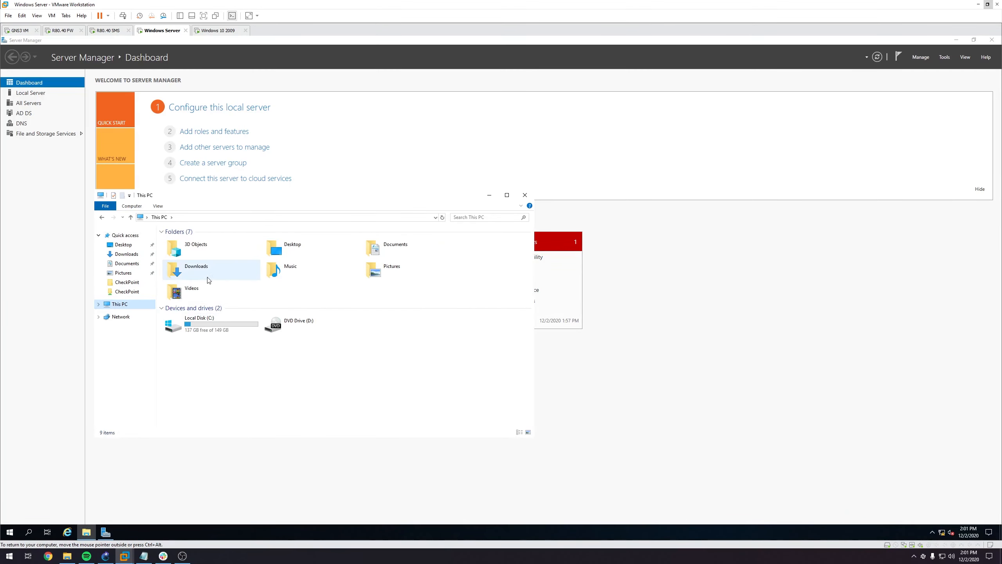
{"action": "double_click", "coordinate": [412, 250]}
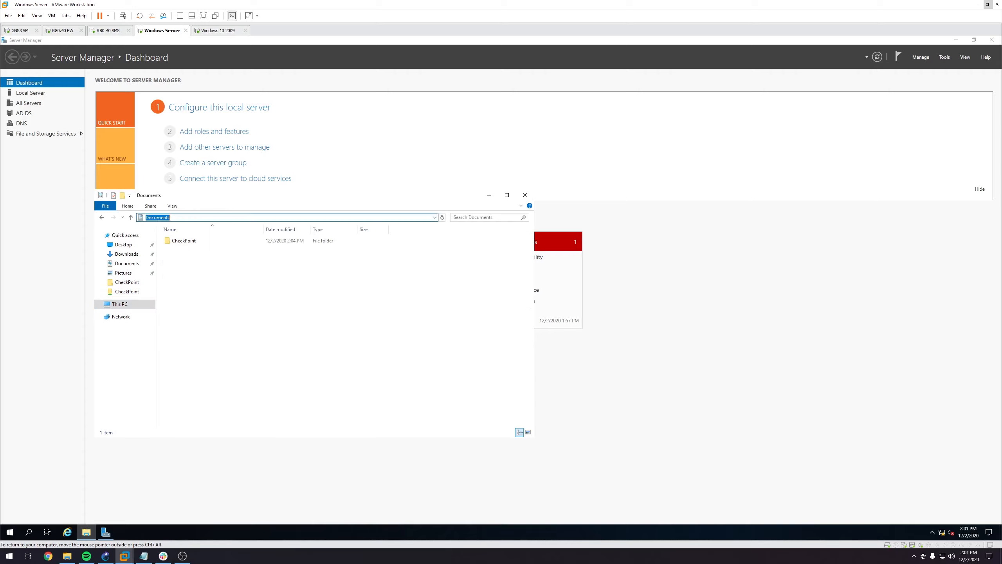
{"action": "left_click", "coordinate": [207, 216]}
{"action": "double_click", "coordinate": [186, 241]}
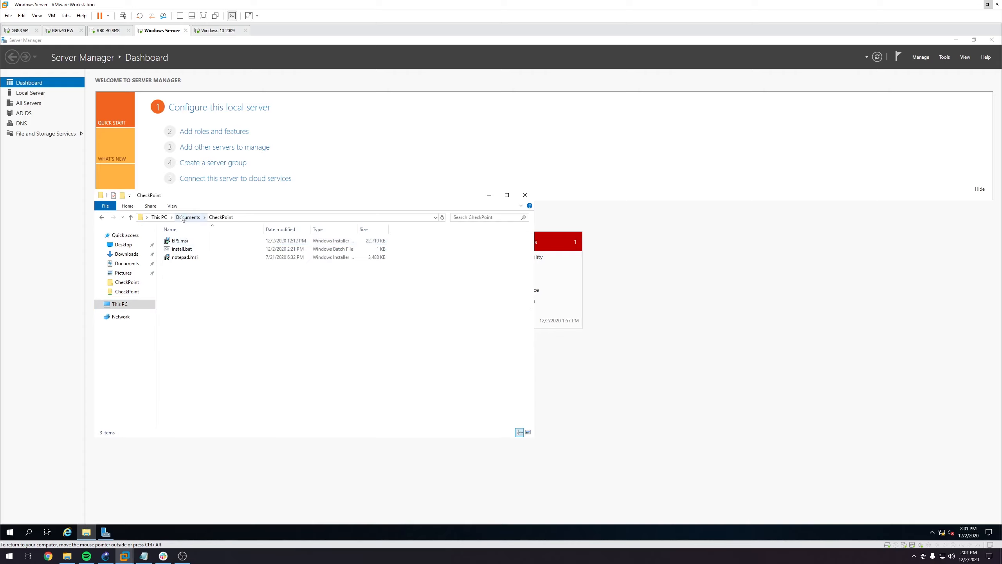
{"action": "left_click", "coordinate": [266, 219]}
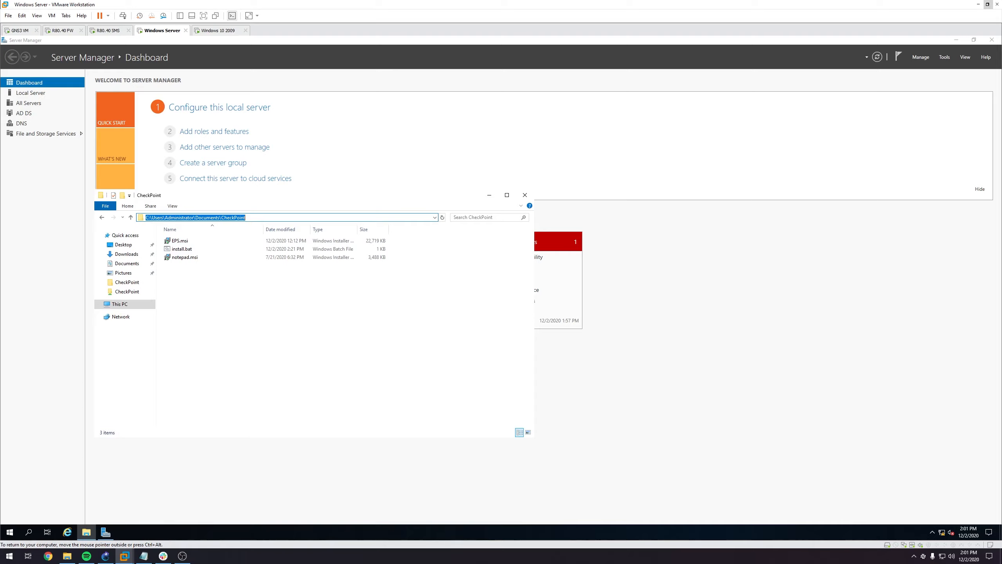
Browse to the Files folder on Local Disk (C:) and check the installer packages in it
{"action": "left_click", "coordinate": [130, 307]}
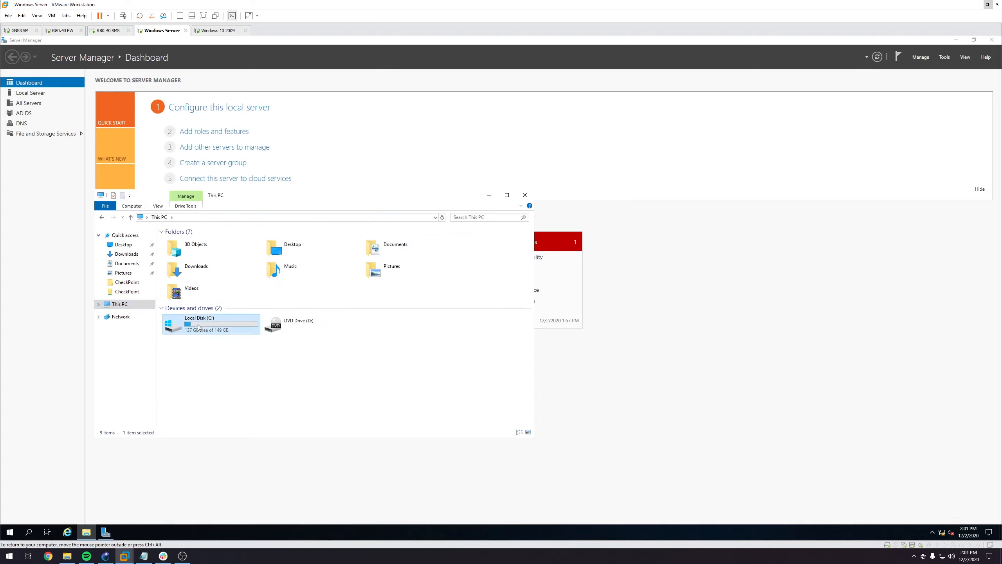
{"action": "double_click", "coordinate": [199, 321]}
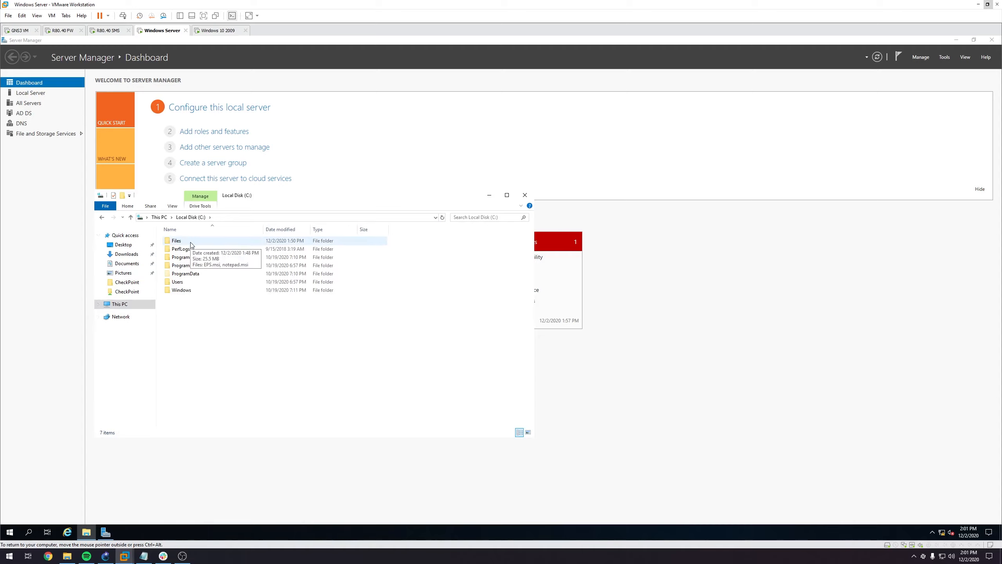
{"action": "double_click", "coordinate": [191, 242]}
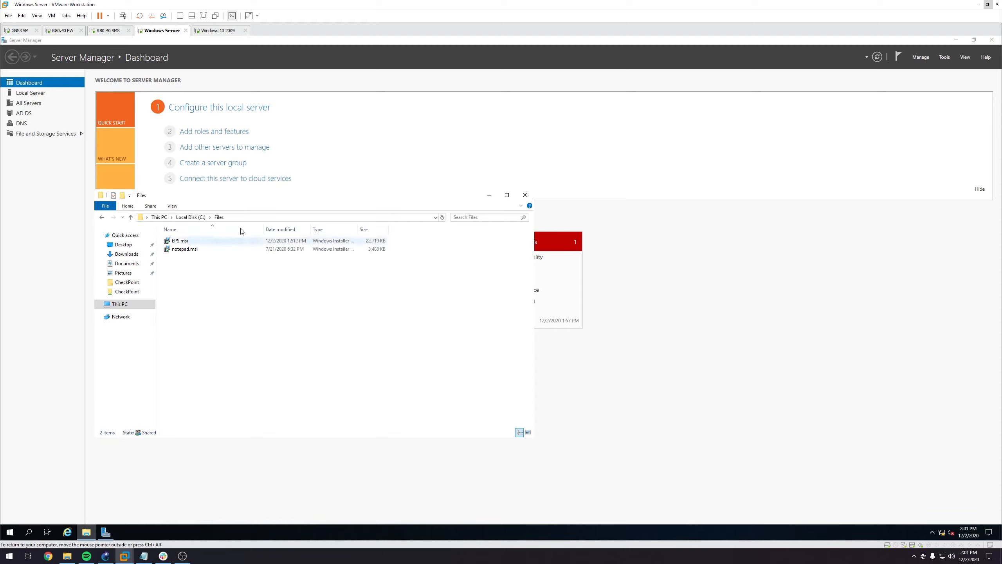
Clear File Explorer and Server Manager from the server's desktop, and switch back to the Windows 10 2009 virtual machine
{"action": "left_click", "coordinate": [525, 195]}
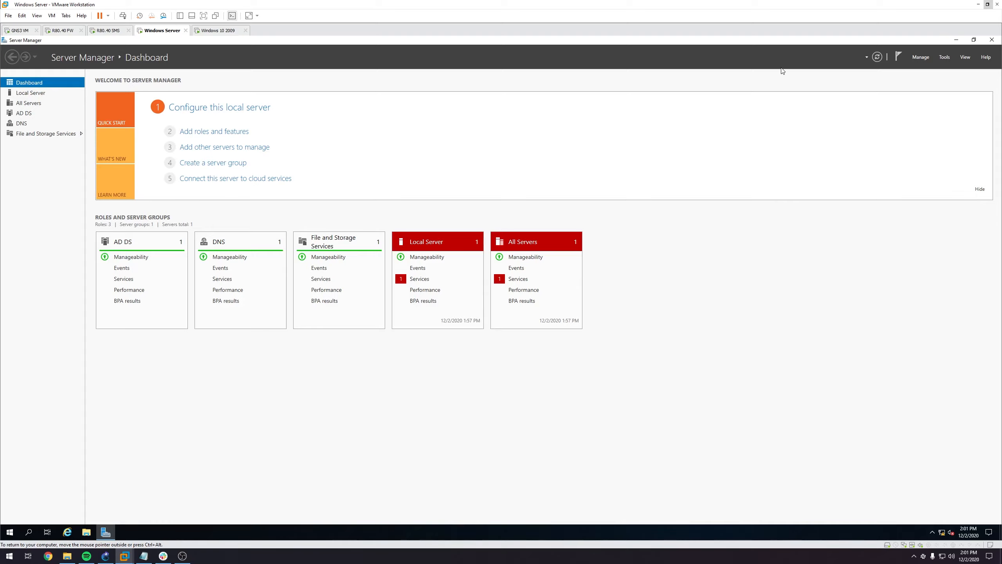
{"action": "left_click", "coordinate": [955, 41]}
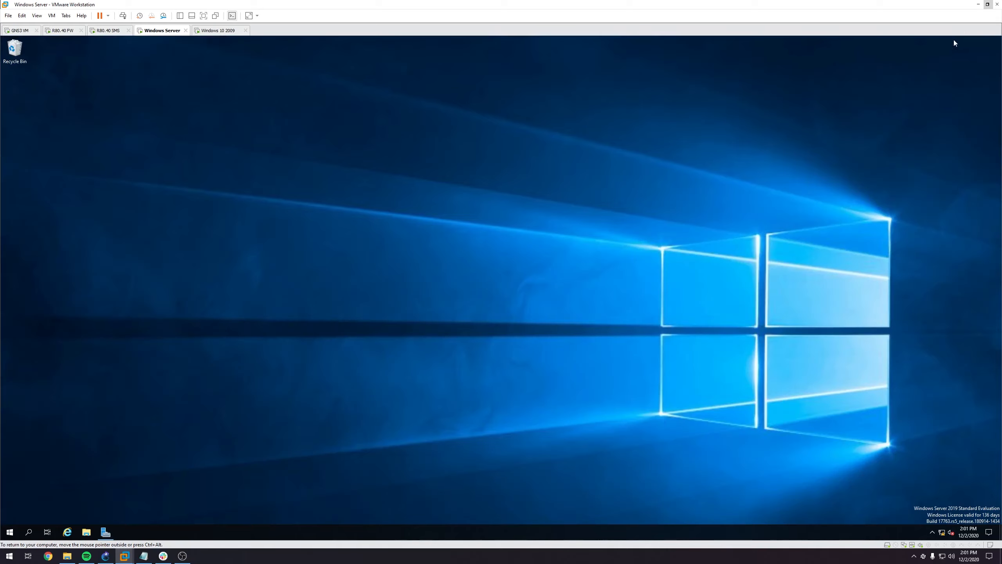
{"action": "left_click", "coordinate": [221, 34]}
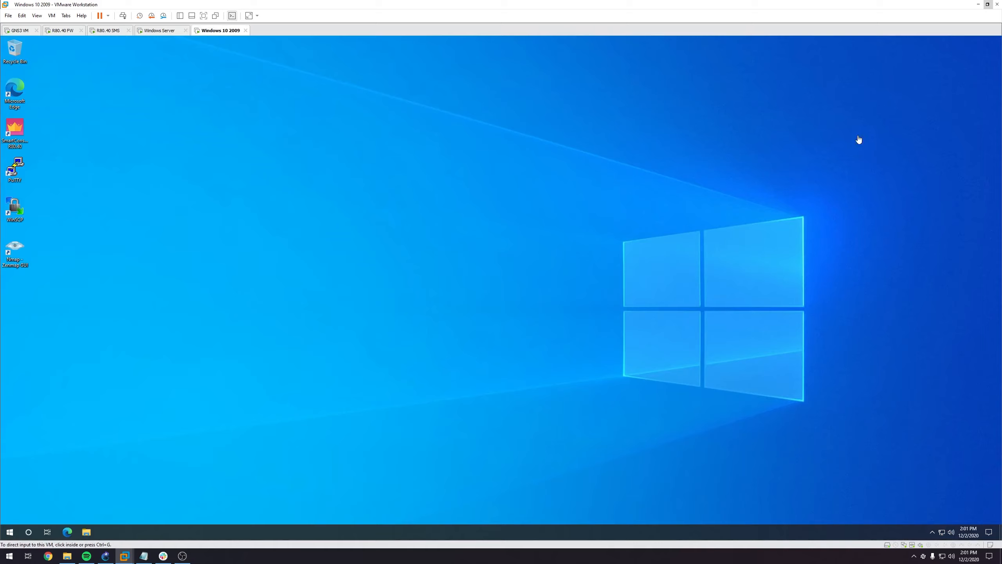